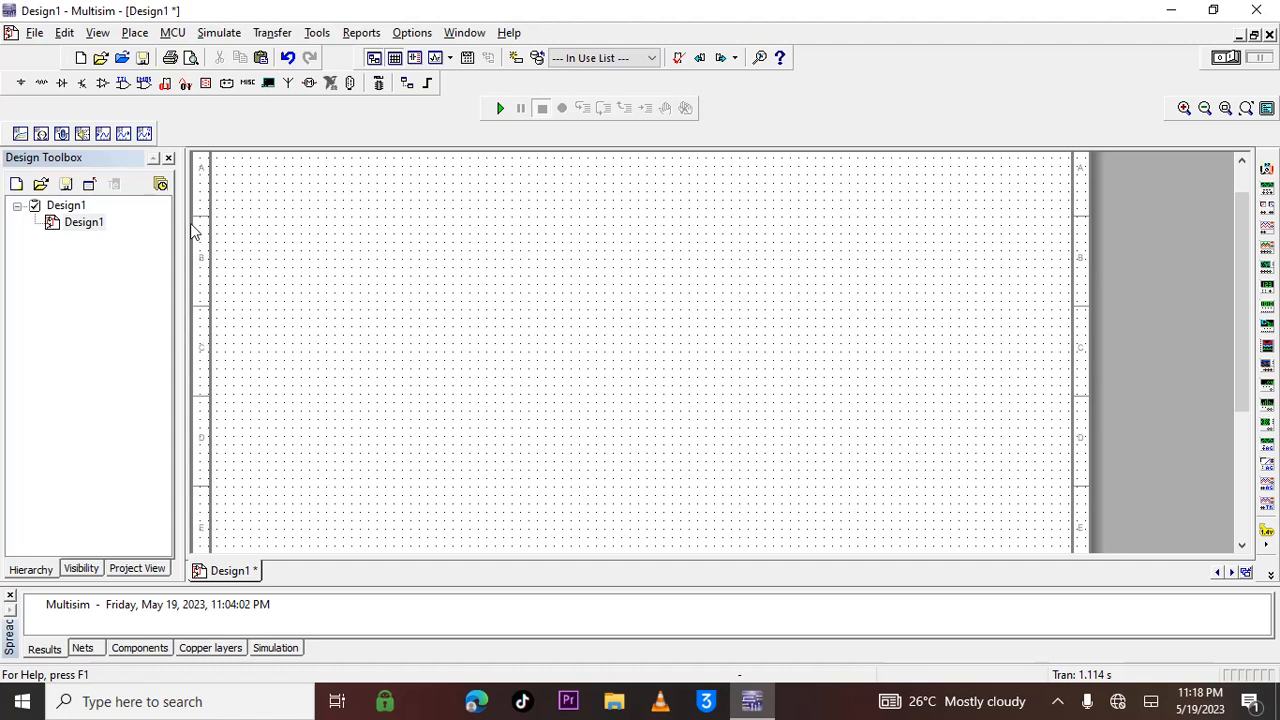
# Place an AC_POWER source from the POWER_SOURCES family on the left part of the schematic.
pyautogui.click(18, 84)
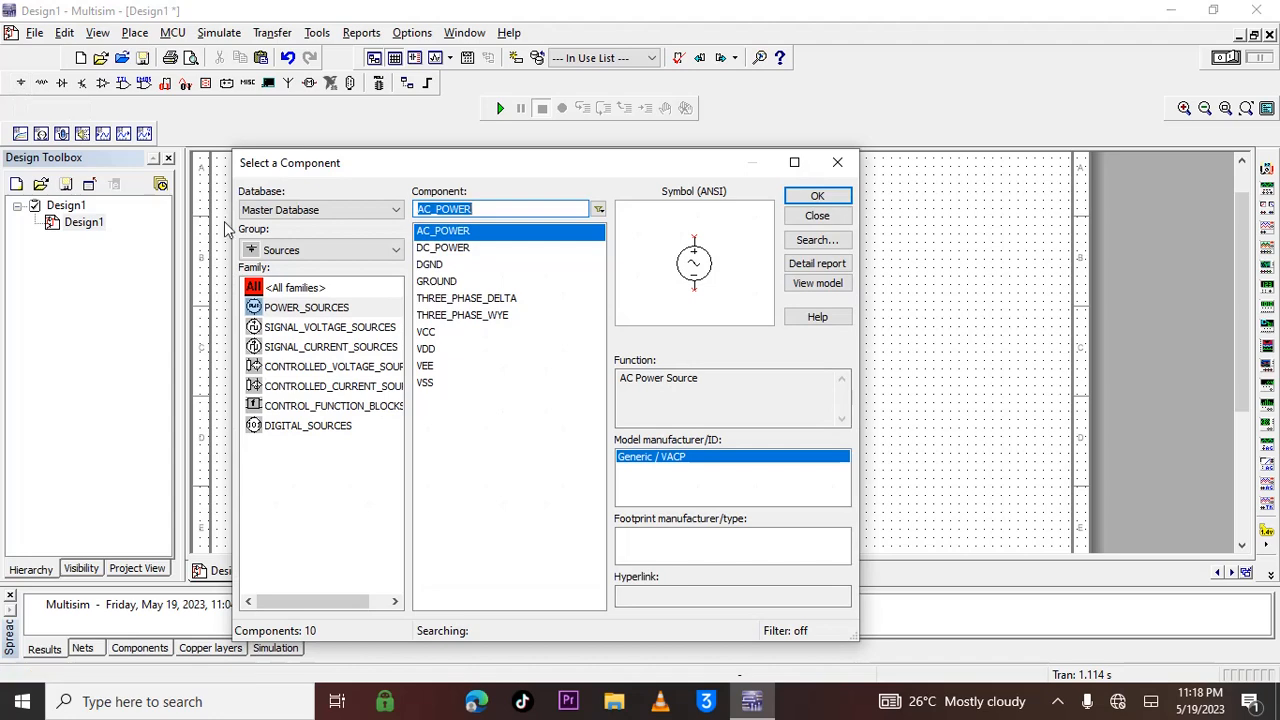
pyautogui.click(818, 198)
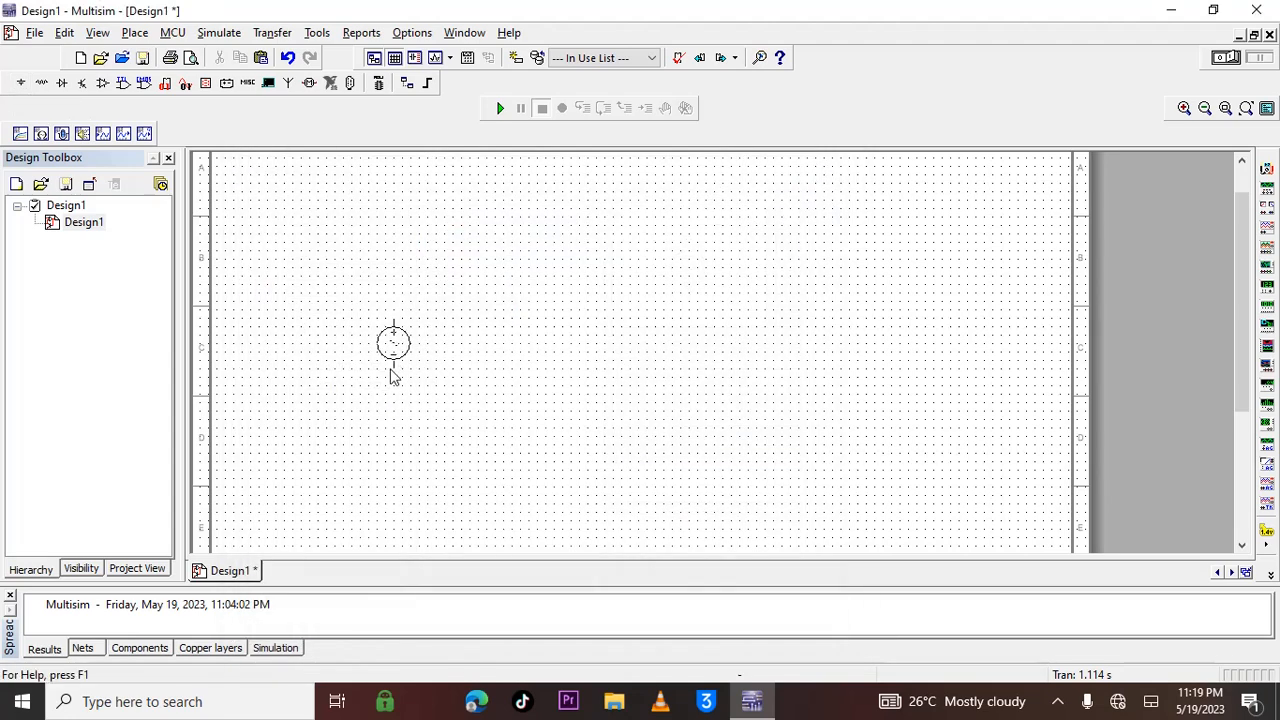
pyautogui.click(366, 370)
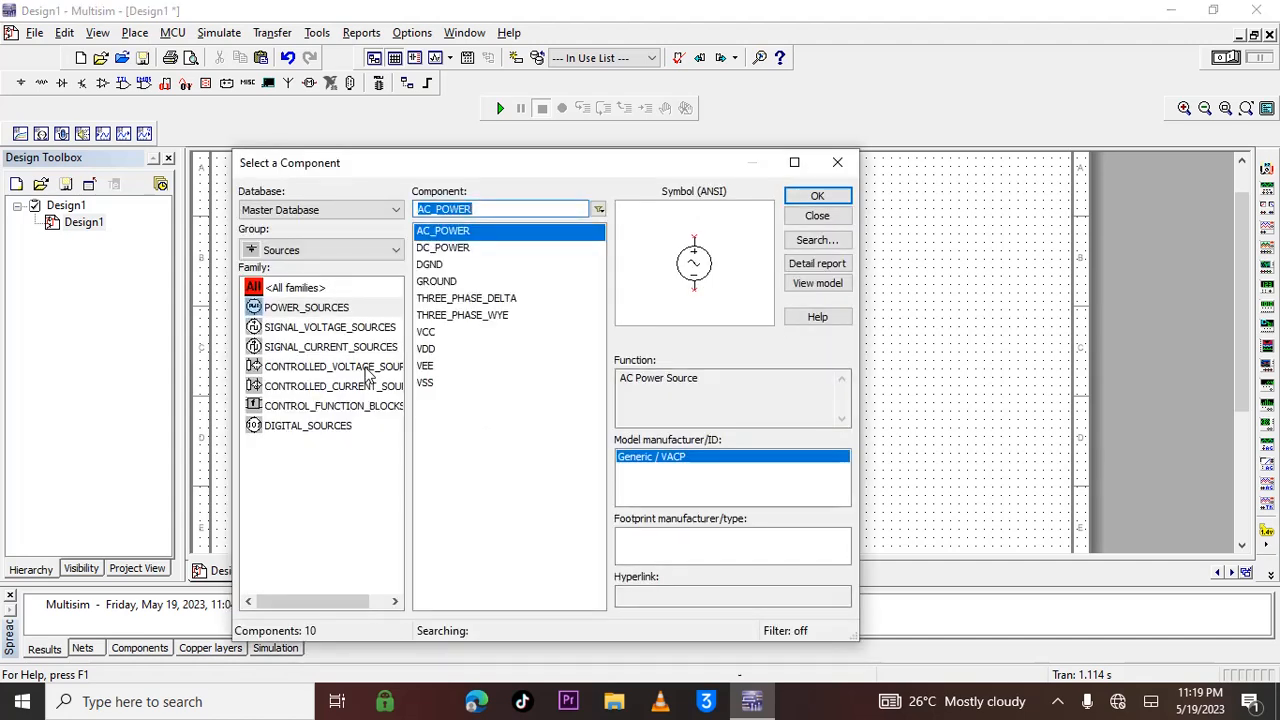
# Place a 1.0k resistor from the Basic group to the right of the AC source.
pyautogui.click(290, 252)
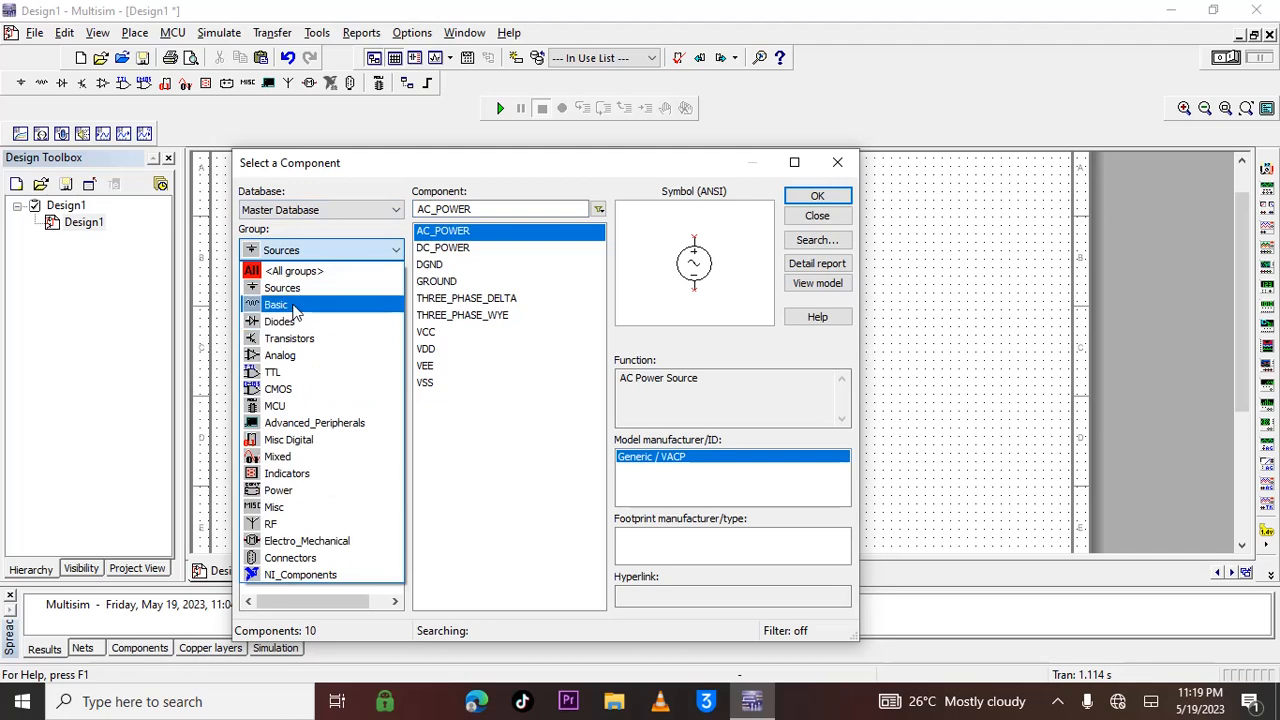
pyautogui.click(293, 312)
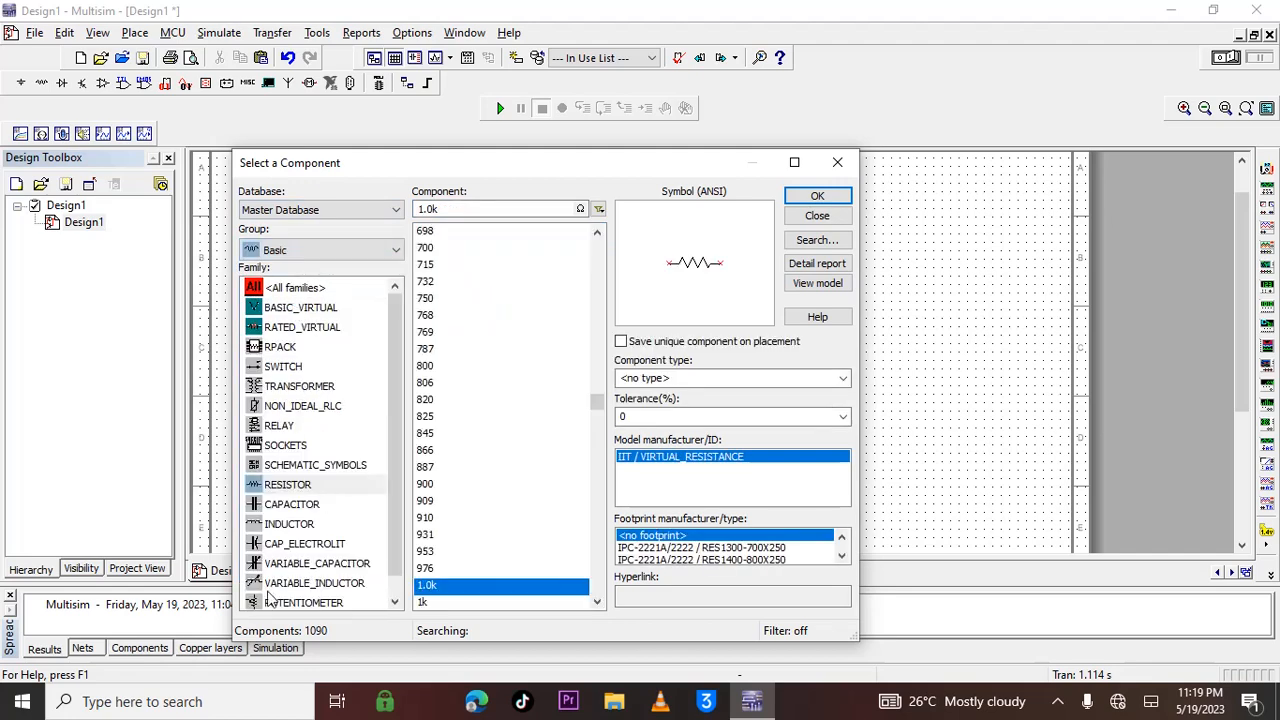
pyautogui.click(295, 487)
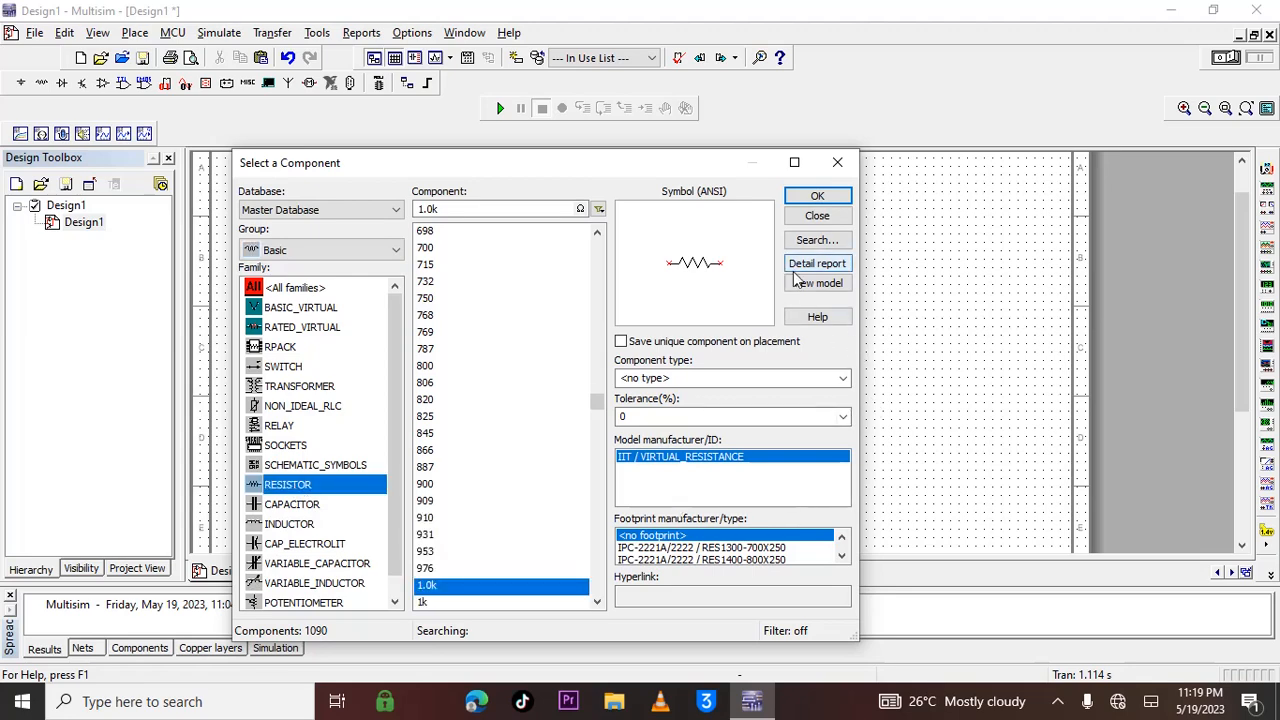
pyautogui.click(817, 196)
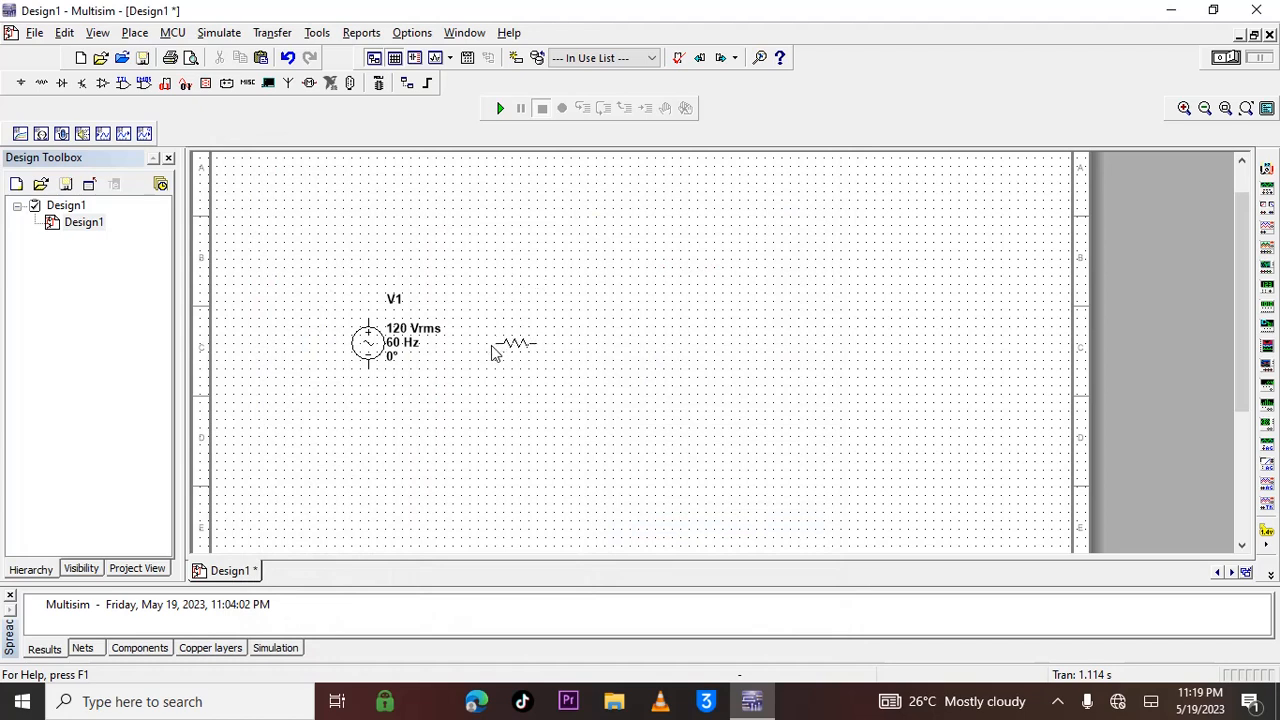
pyautogui.click(486, 351)
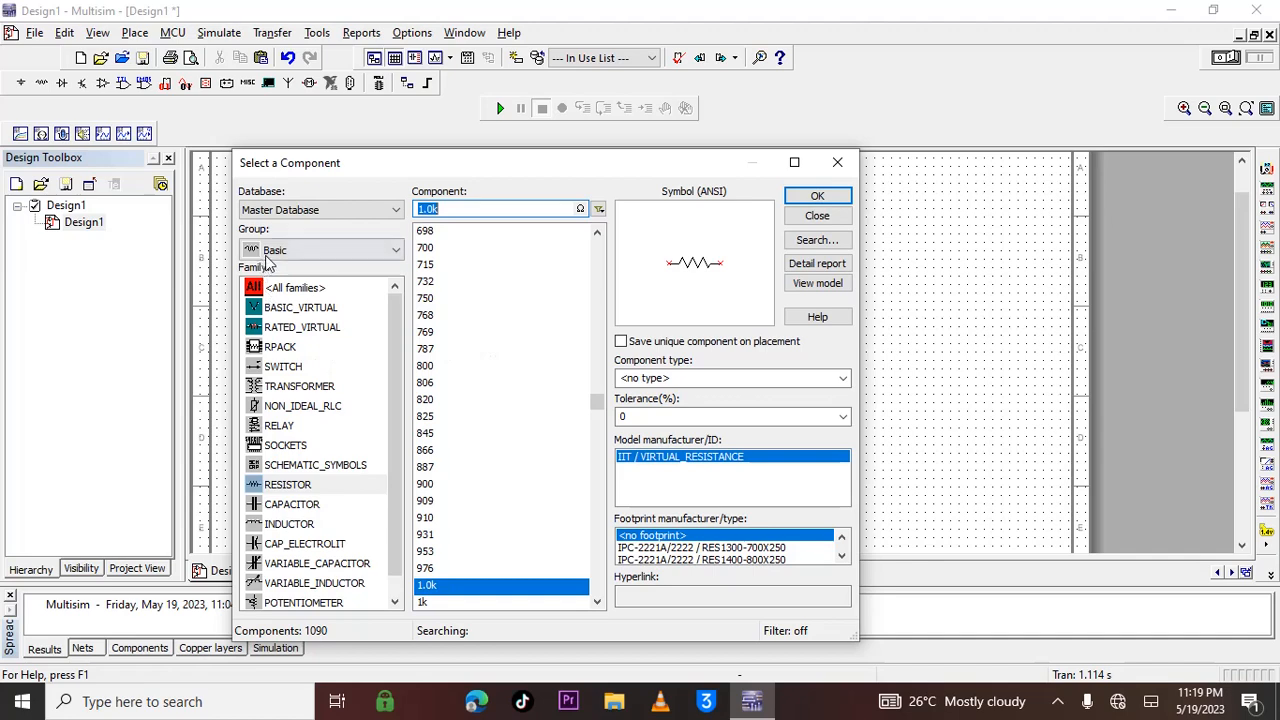
# Place a GROUND component from the Sources group below and between the source and resistor, then finish placing components.
pyautogui.click(272, 252)
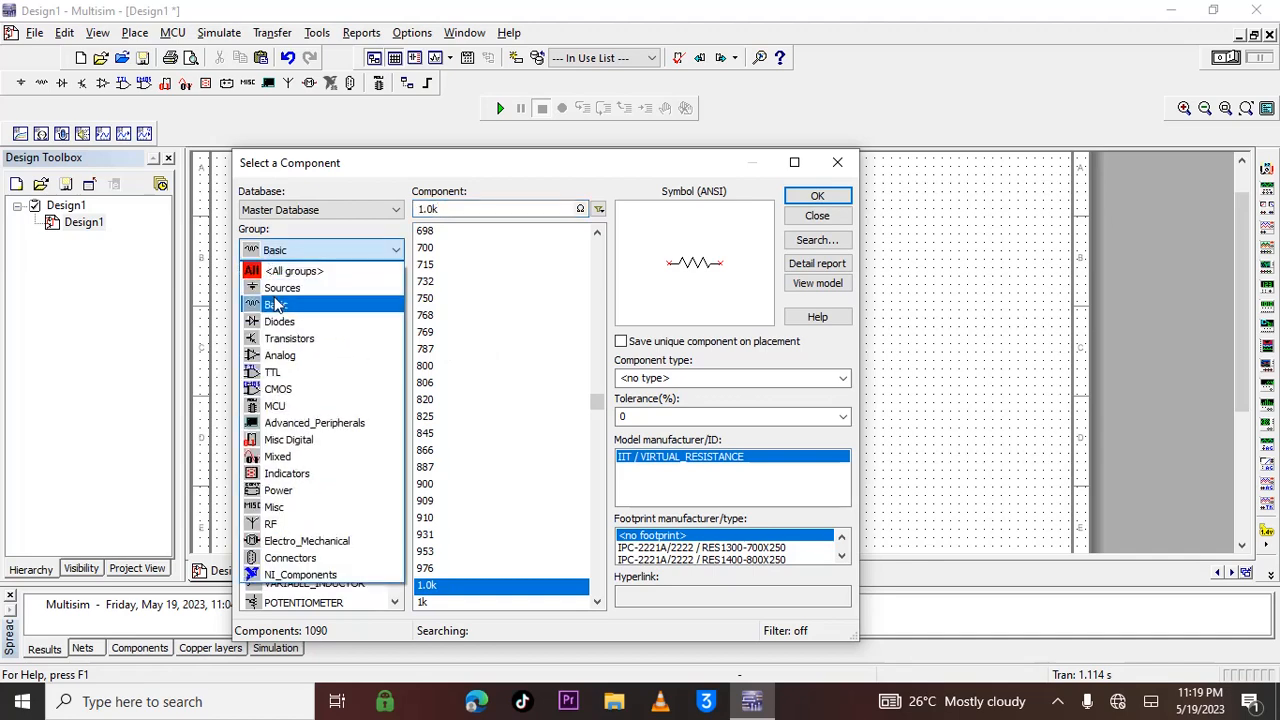
pyautogui.click(280, 288)
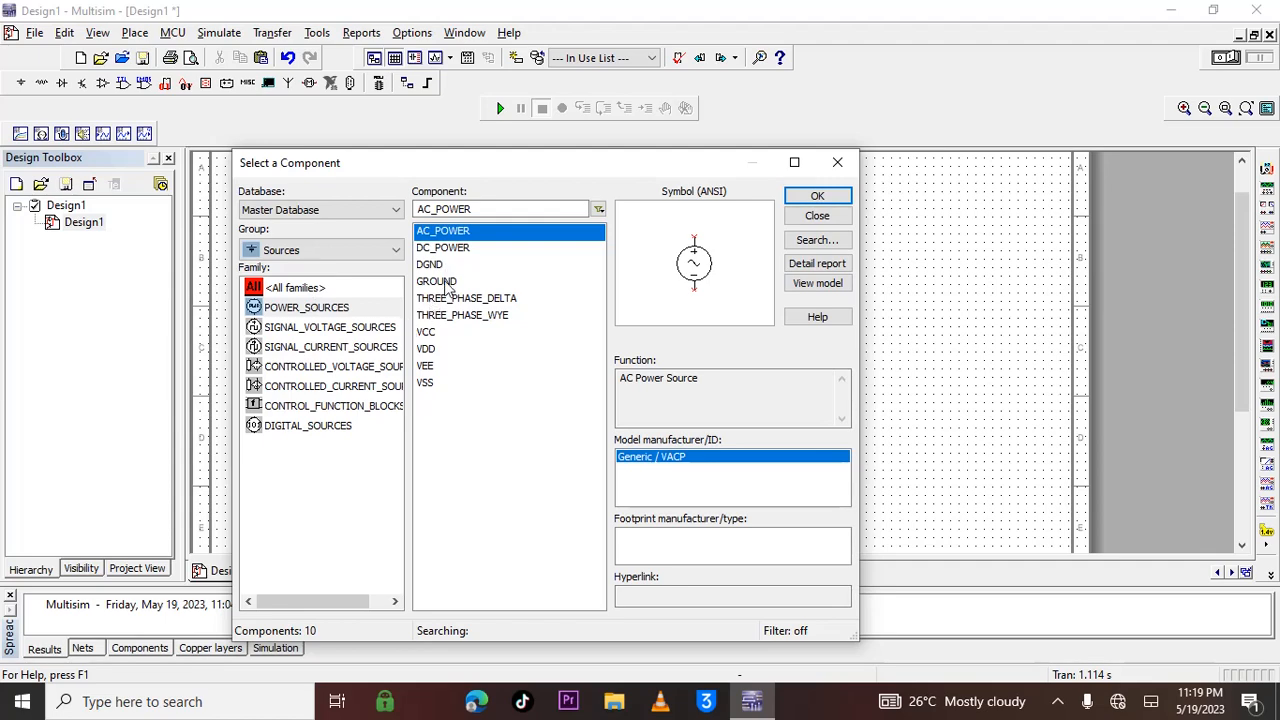
pyautogui.click(449, 283)
pyautogui.click(817, 197)
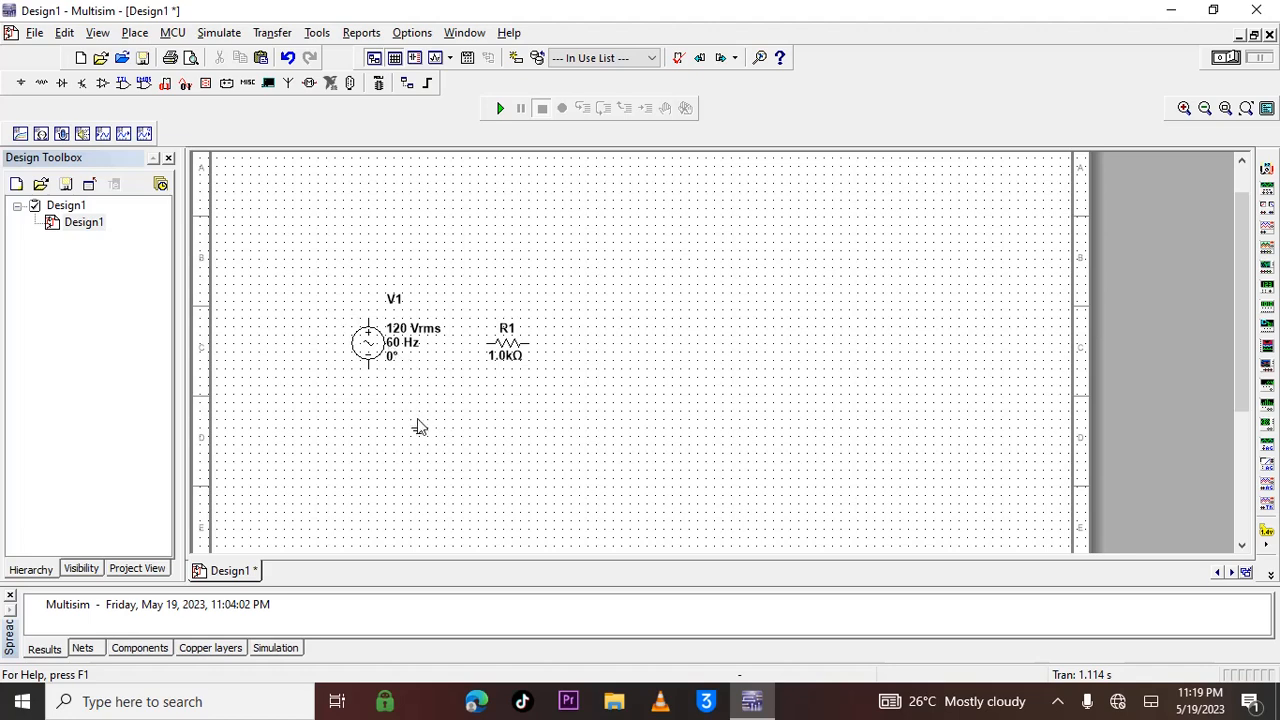
pyautogui.hotkey('ctrl', 'w')
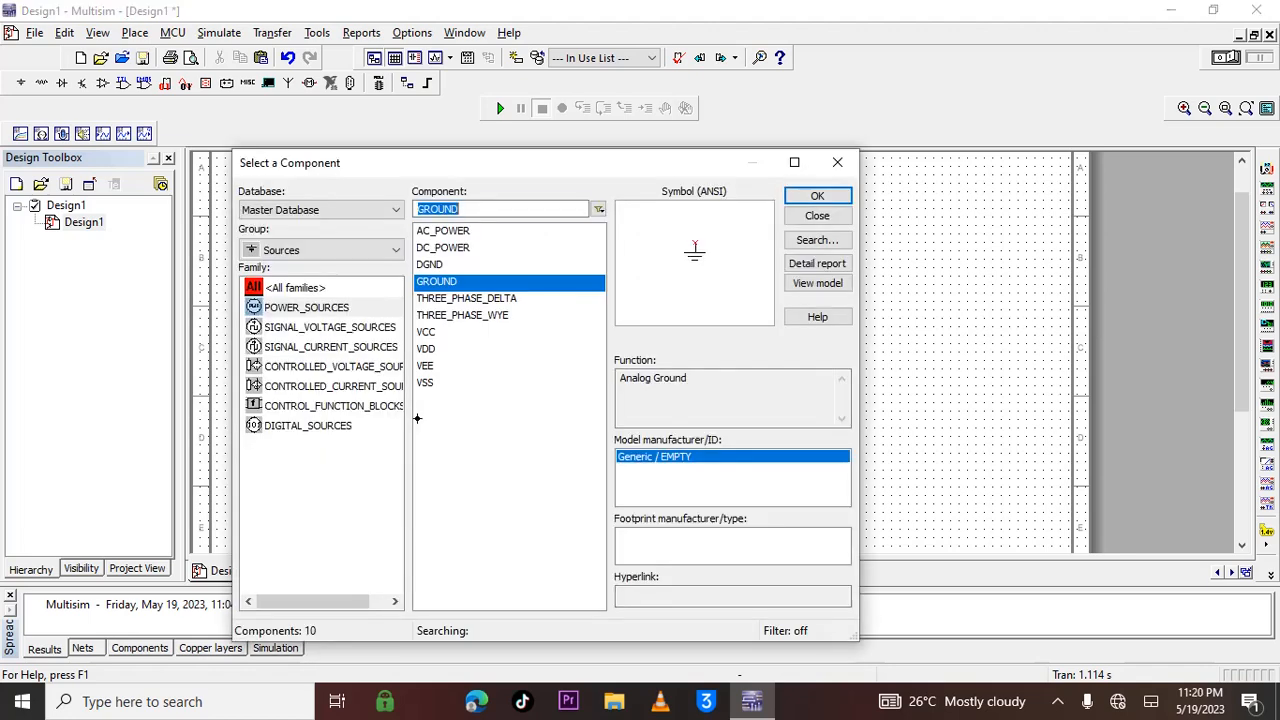
pyautogui.click(837, 162)
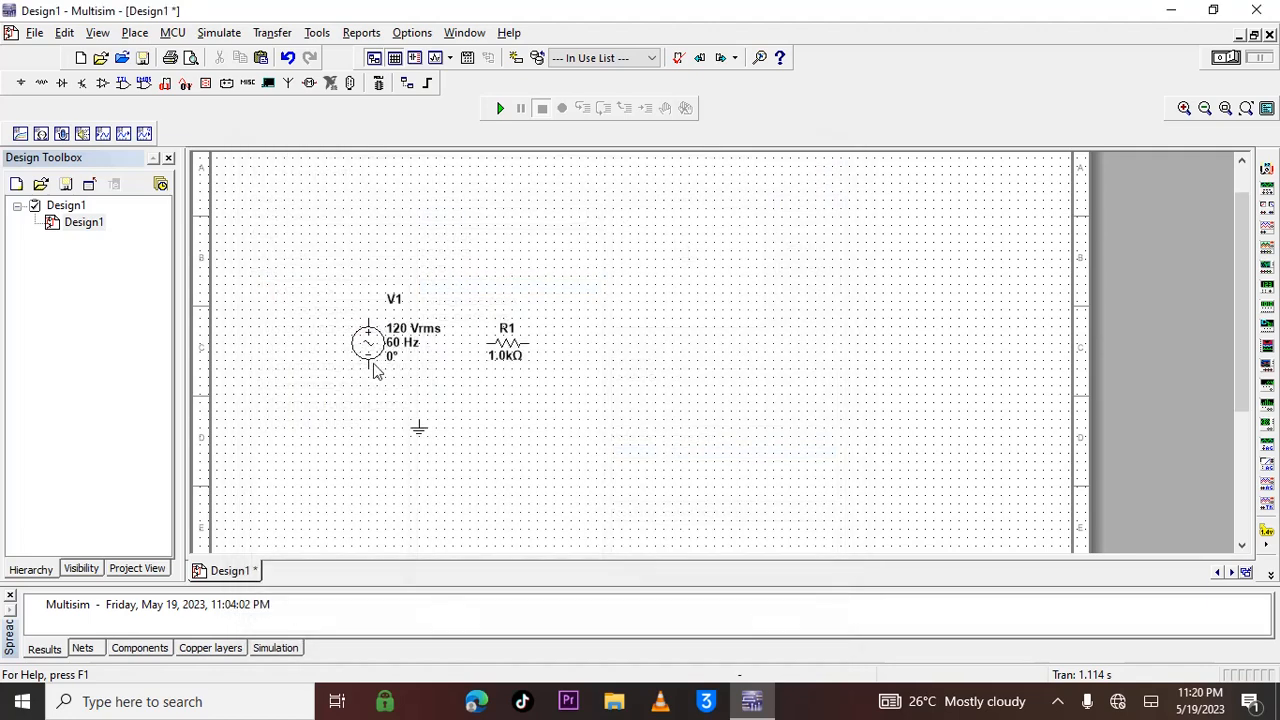
# Rotate resistor R1 90° clockwise and shift it slightly to the left.
pyautogui.click(508, 348)
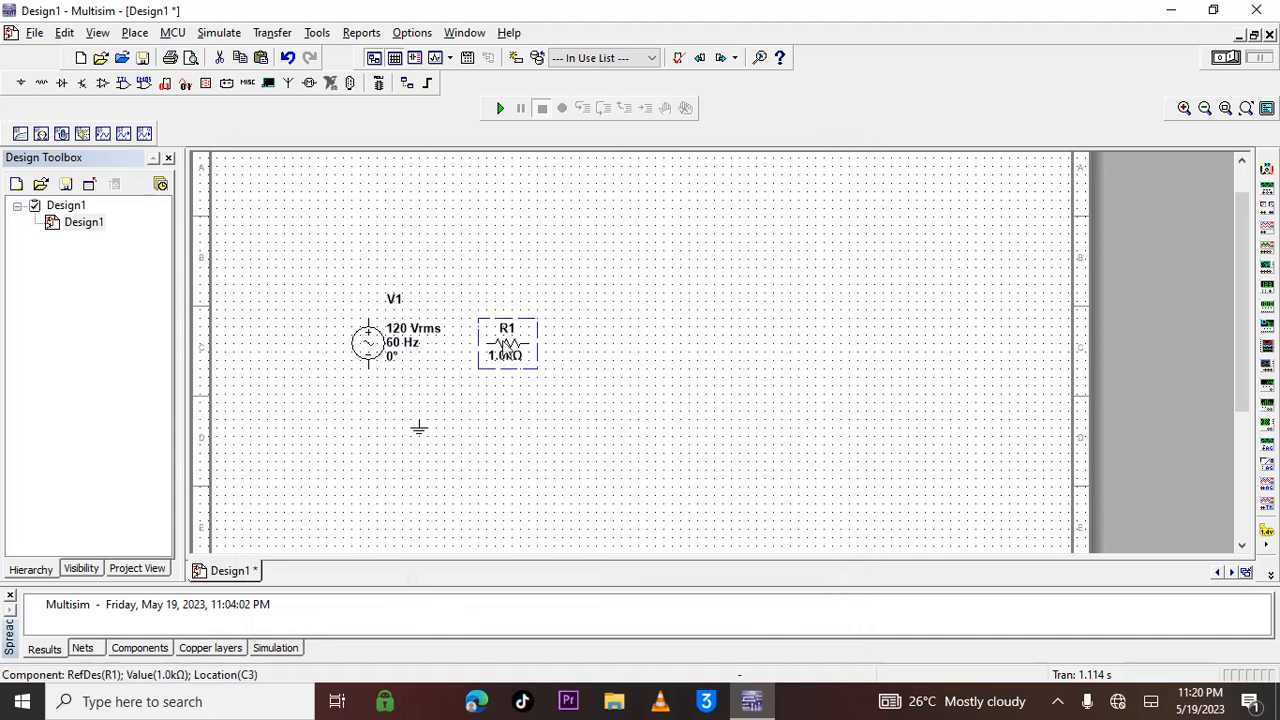
pyautogui.rightClick(508, 348)
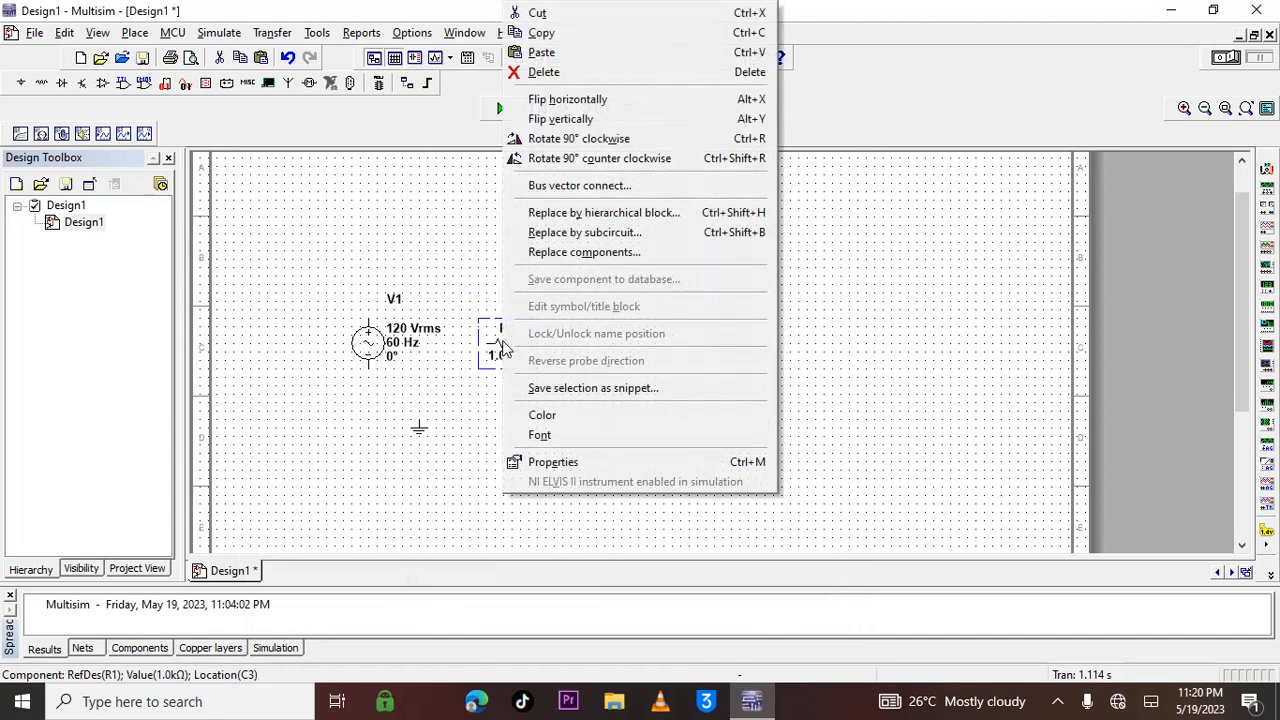
pyautogui.click(567, 140)
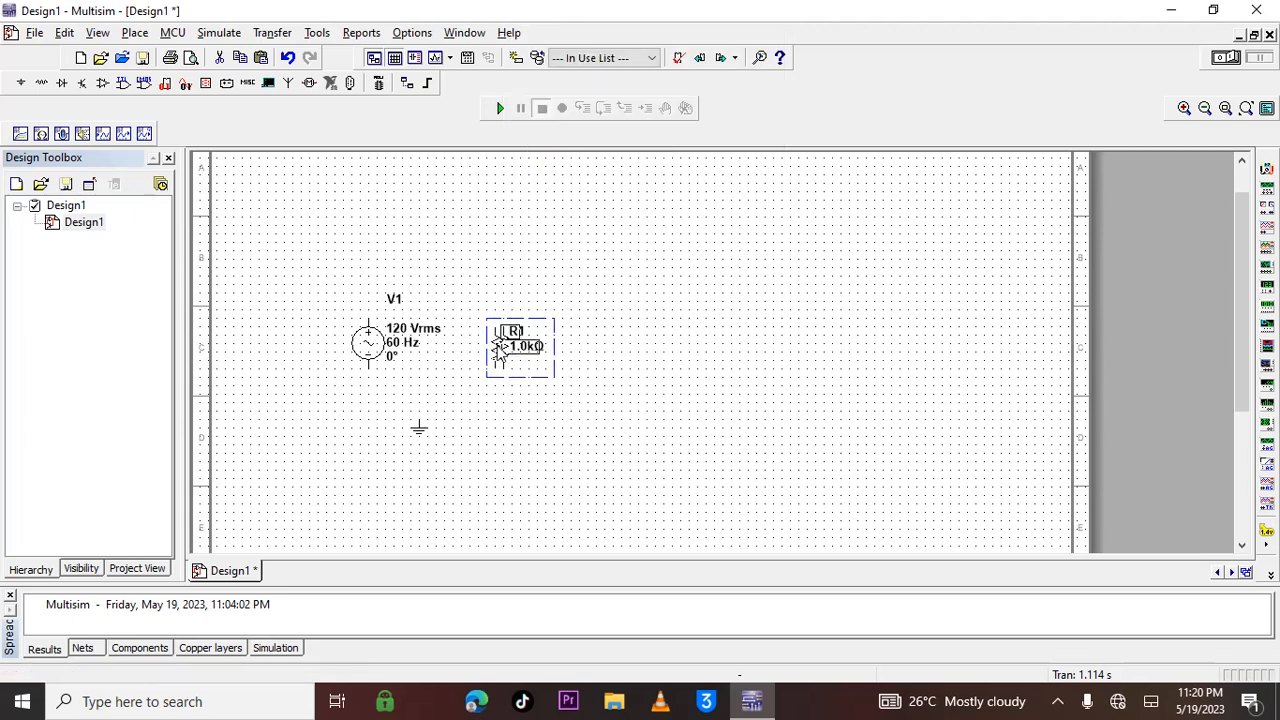
pyautogui.moveTo(505, 352); pyautogui.dragTo(497, 352)
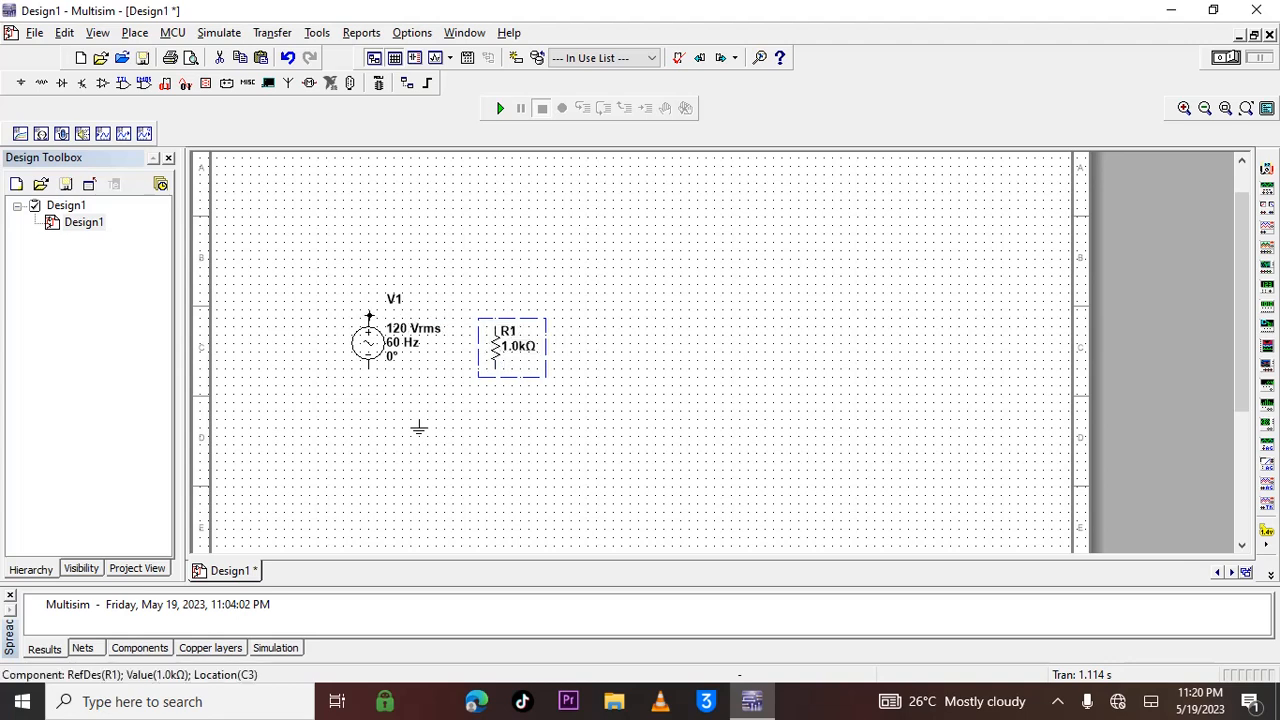
# Wire the source and resistor into a closed loop and connect the ground to the loop's lower wire.
pyautogui.click(368, 318)
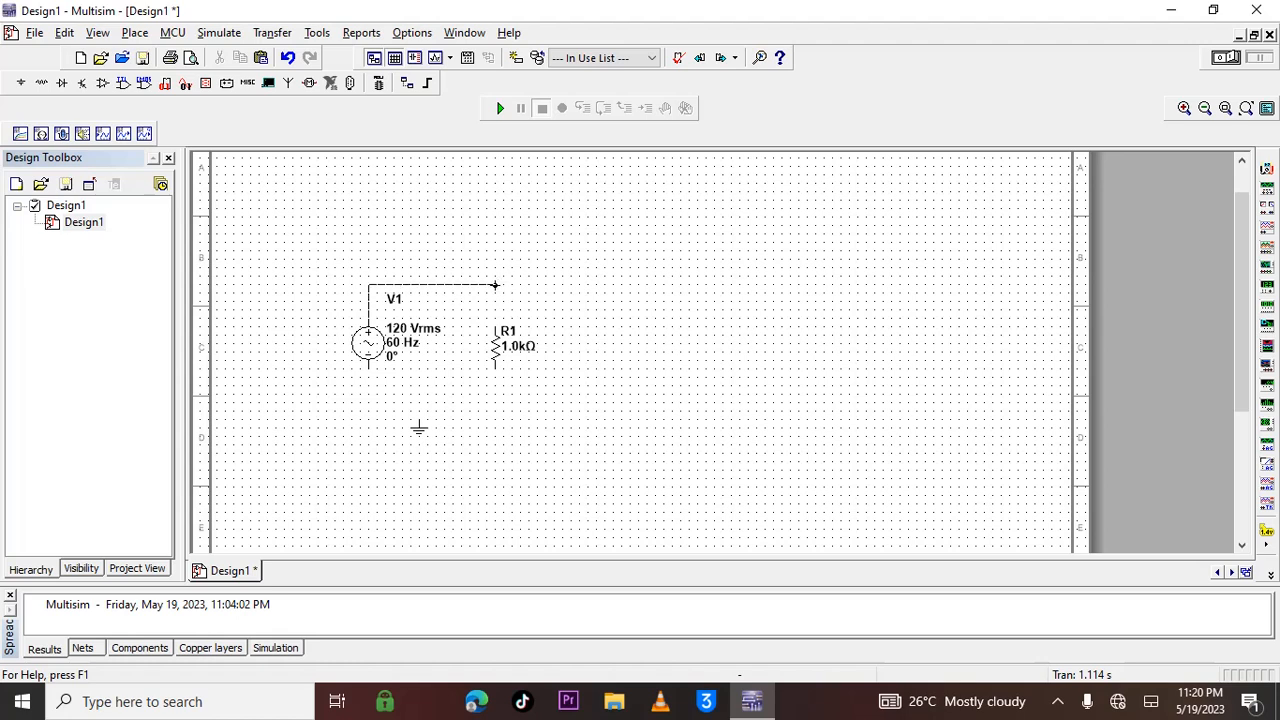
pyautogui.click(494, 322)
pyautogui.click(492, 368)
pyautogui.click(370, 366)
pyautogui.click(419, 417)
pyautogui.click(419, 402)
# Move resistor R1 further right of the source and raise the upper wire above both components.
pyautogui.click(496, 348)
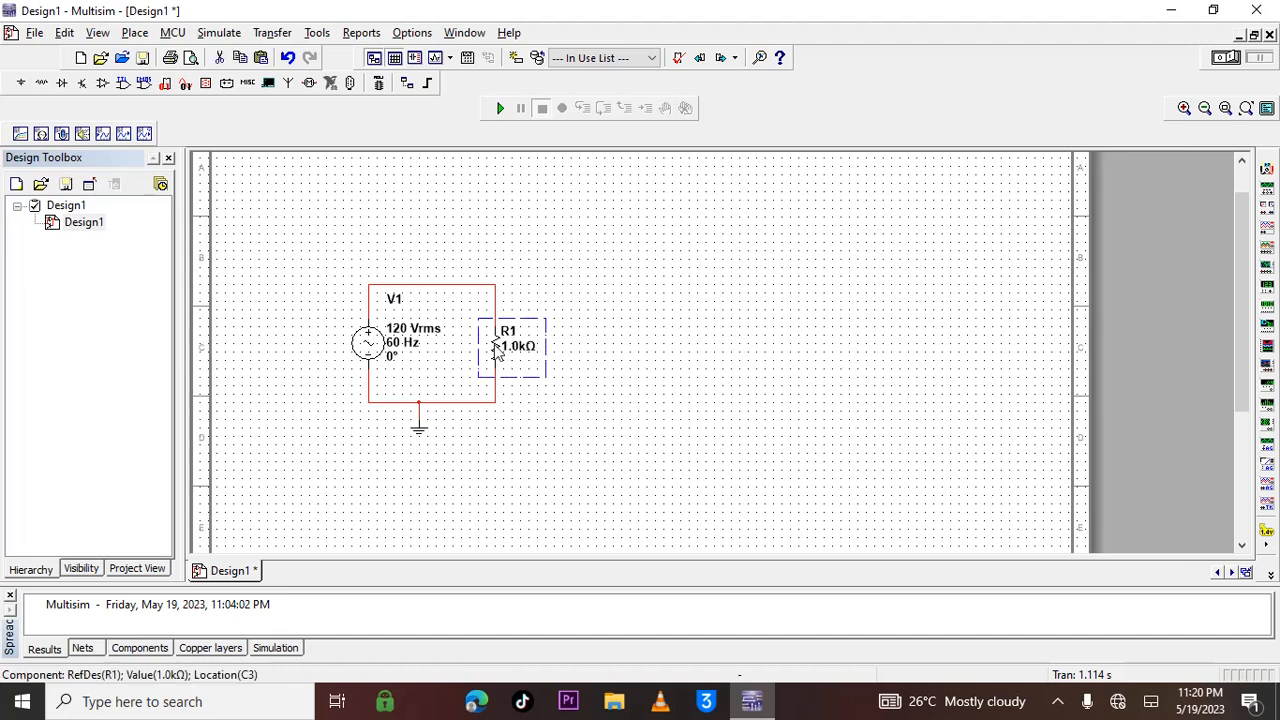
pyautogui.moveTo(495, 348); pyautogui.dragTo(538, 343)
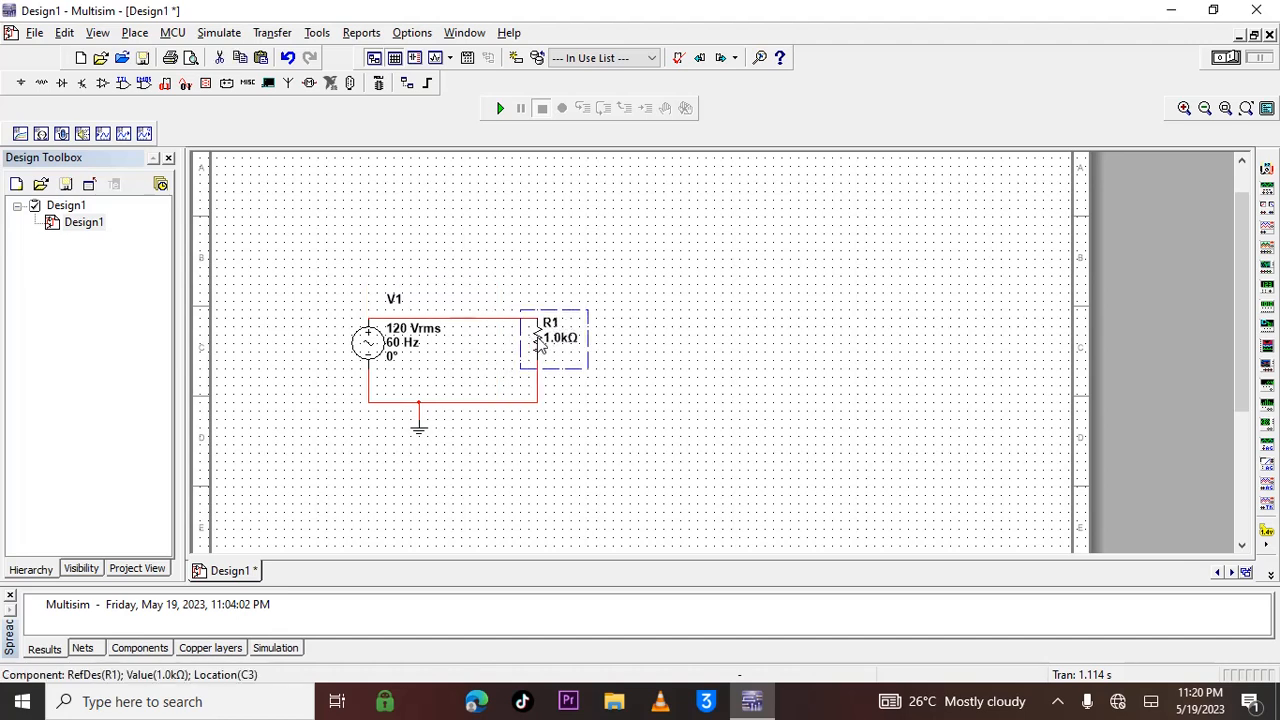
pyautogui.click(456, 315)
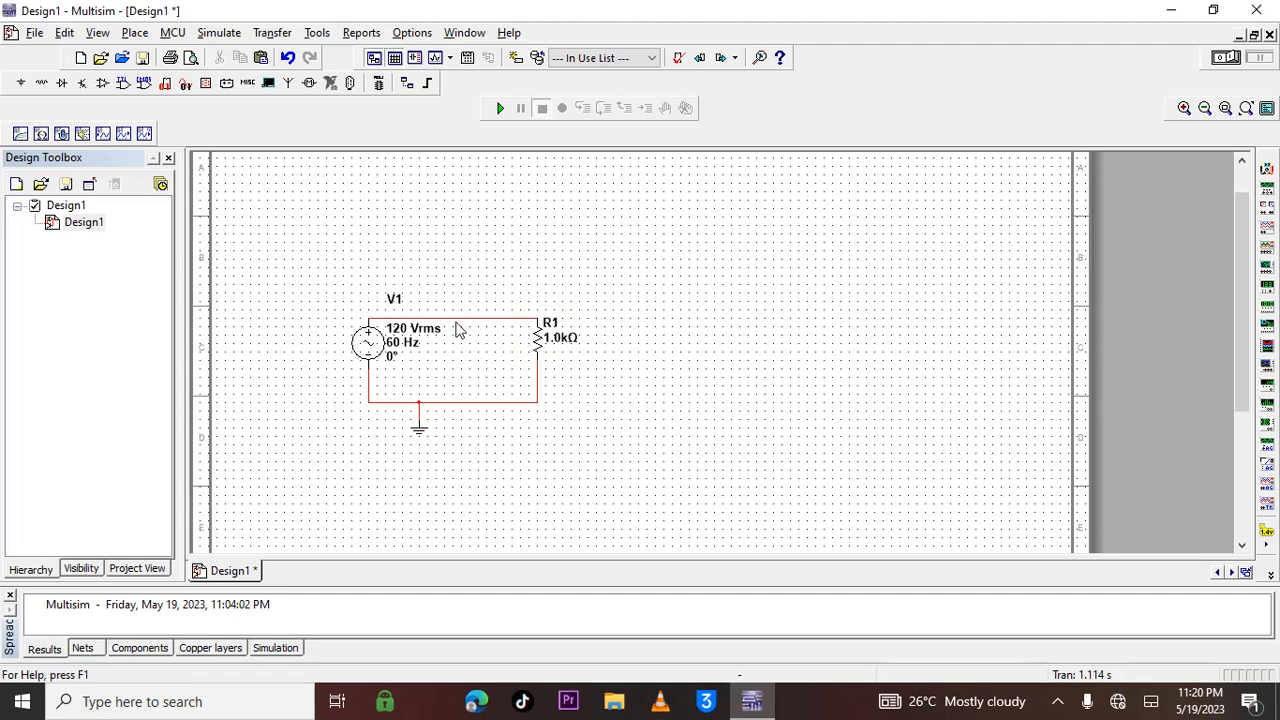
pyautogui.click(456, 319)
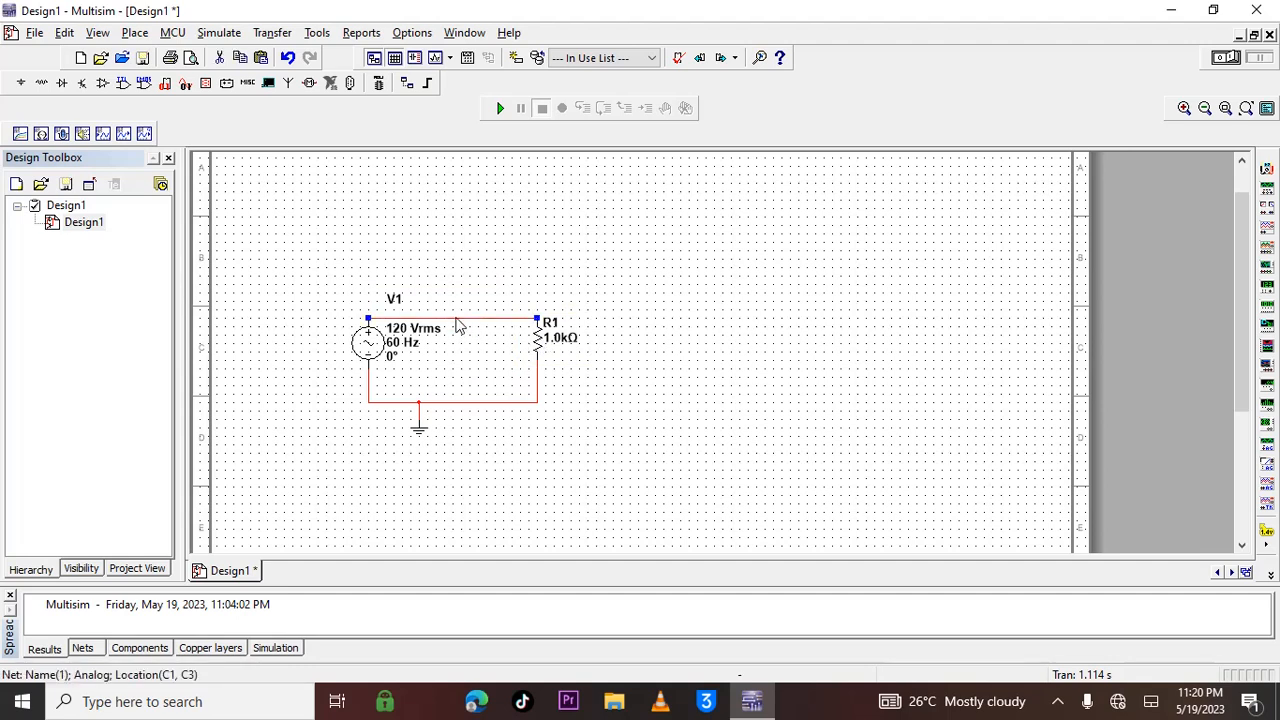
pyautogui.moveTo(456, 320); pyautogui.dragTo(459, 267)
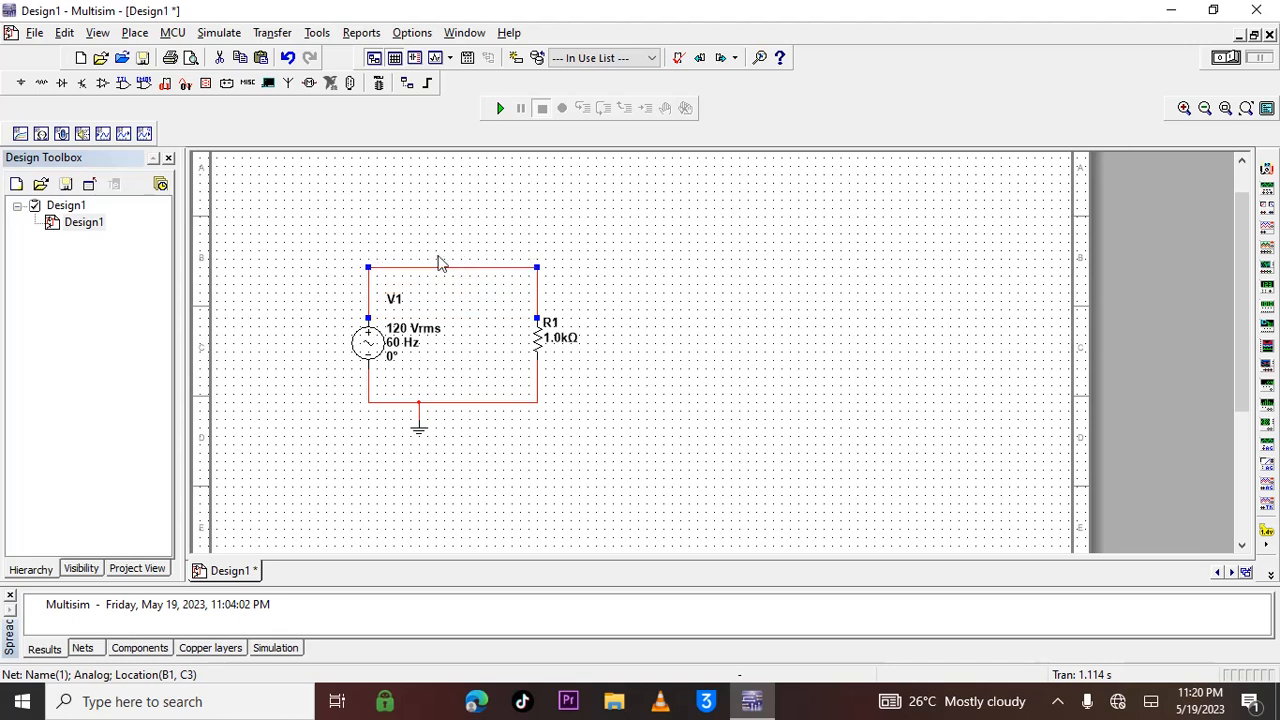
pyautogui.click(406, 256)
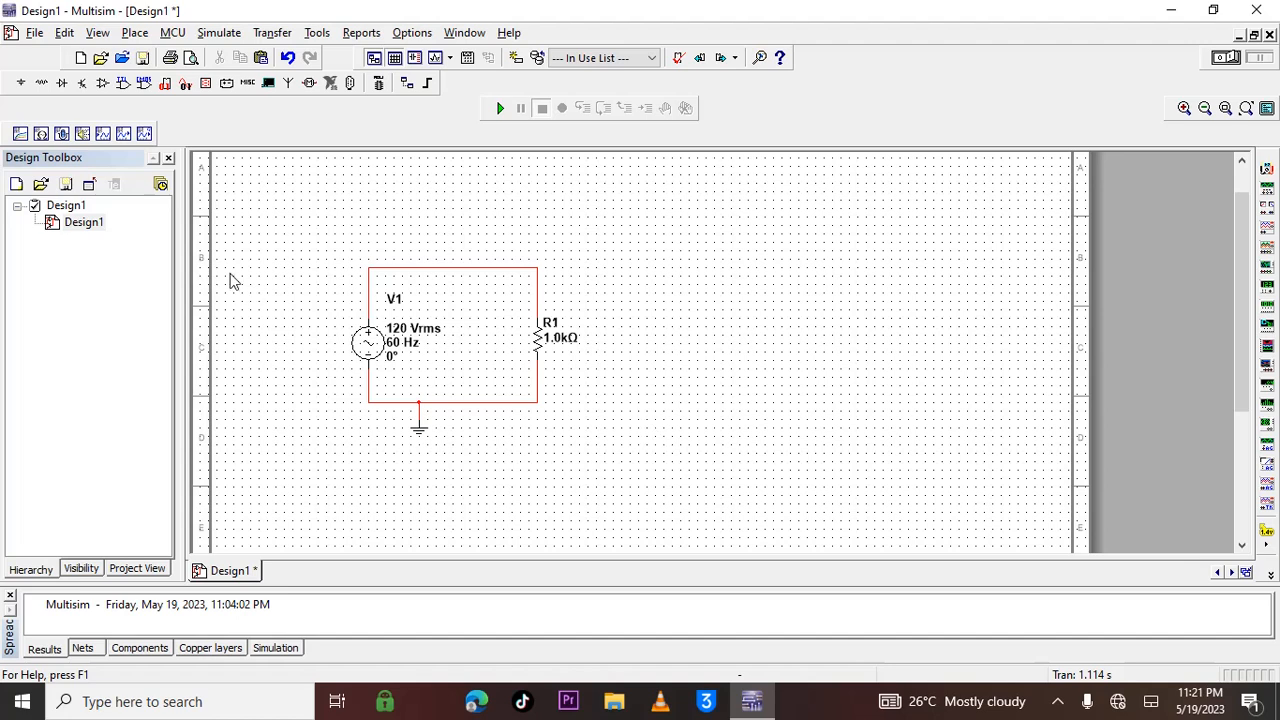
# Place a current probe on the upper wire between V1 and R1.
pyautogui.click(212, 34)
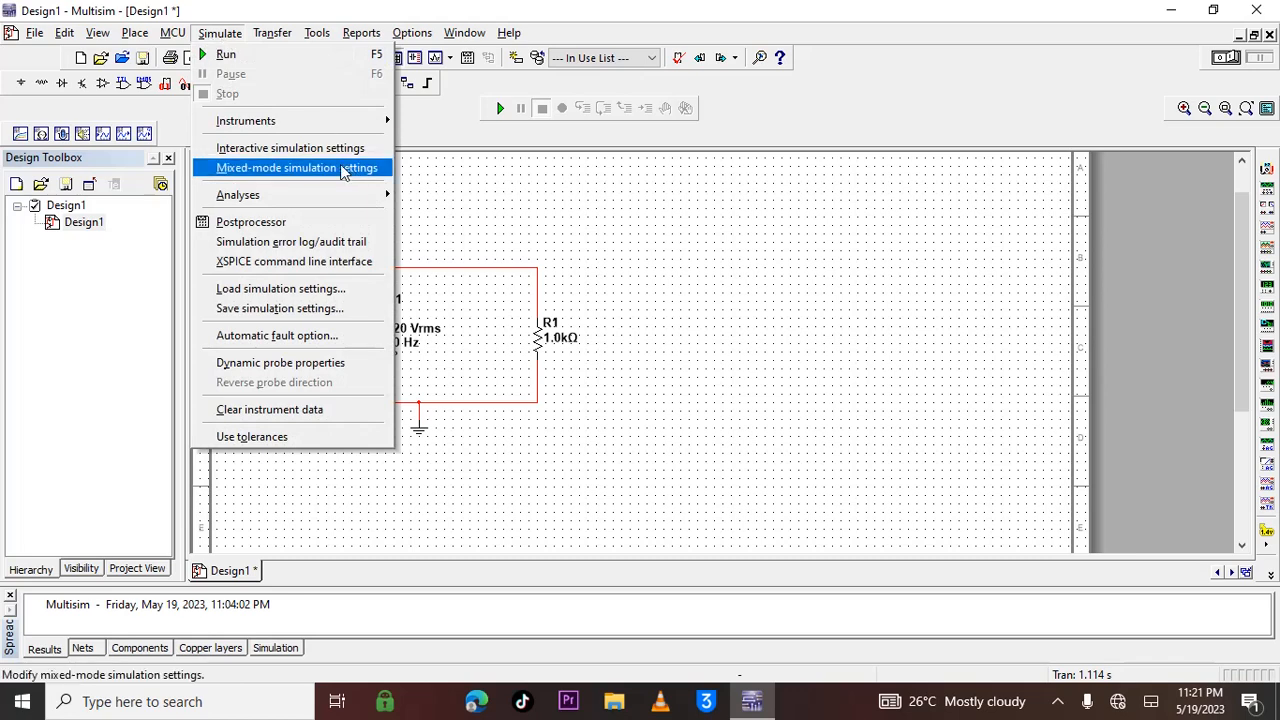
pyautogui.moveTo(316, 128)
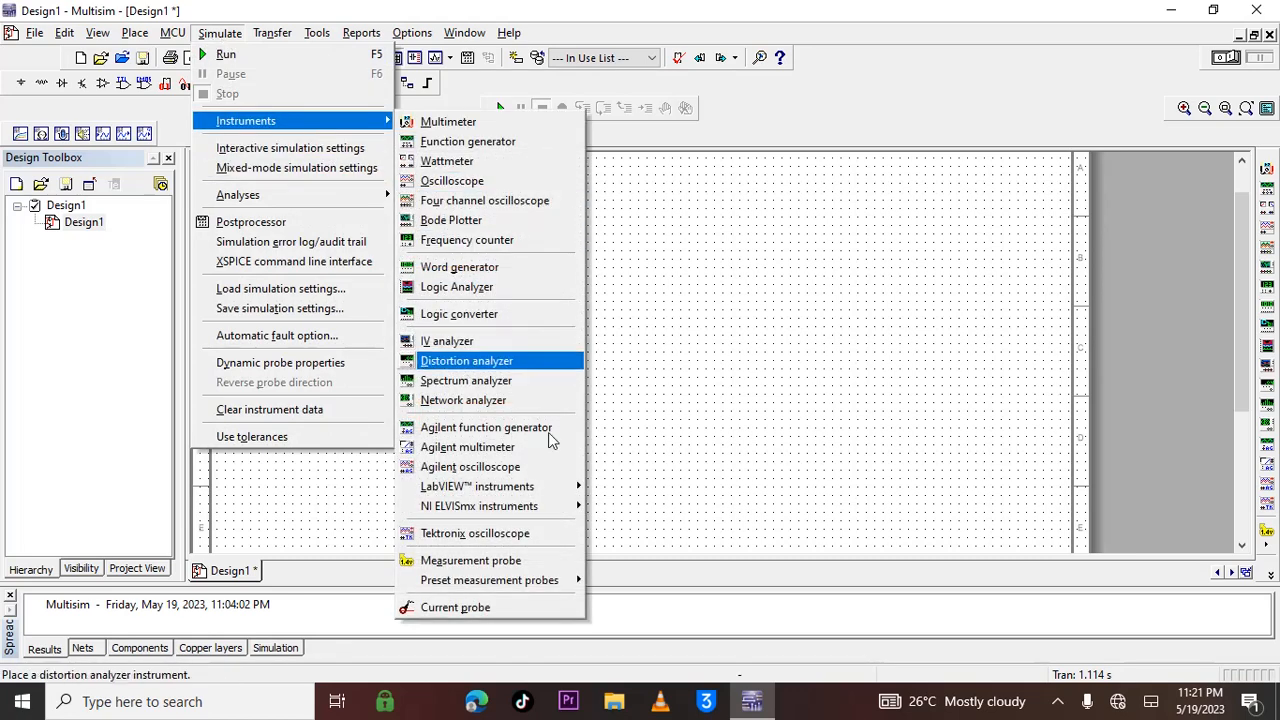
pyautogui.click(455, 607)
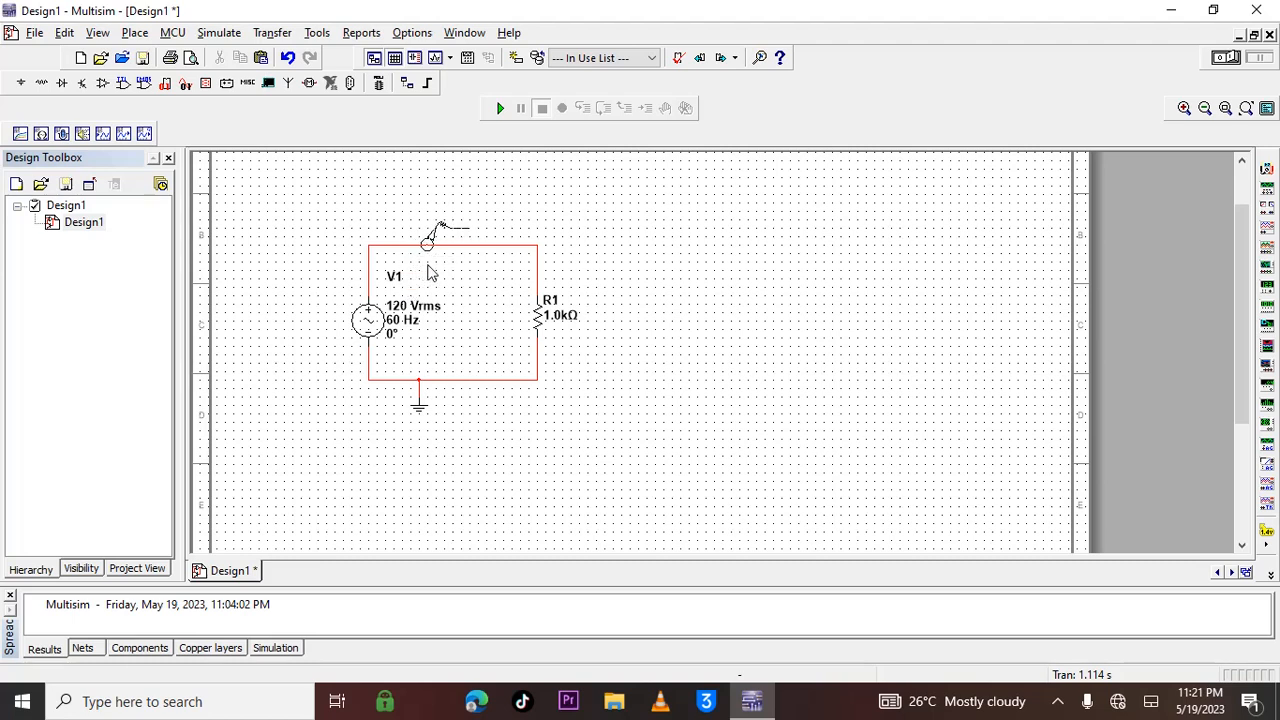
pyautogui.click(428, 264)
# Place an oscilloscope to the upper right of the circuit and wire the current probe's output to channel A.
pyautogui.click(1268, 232)
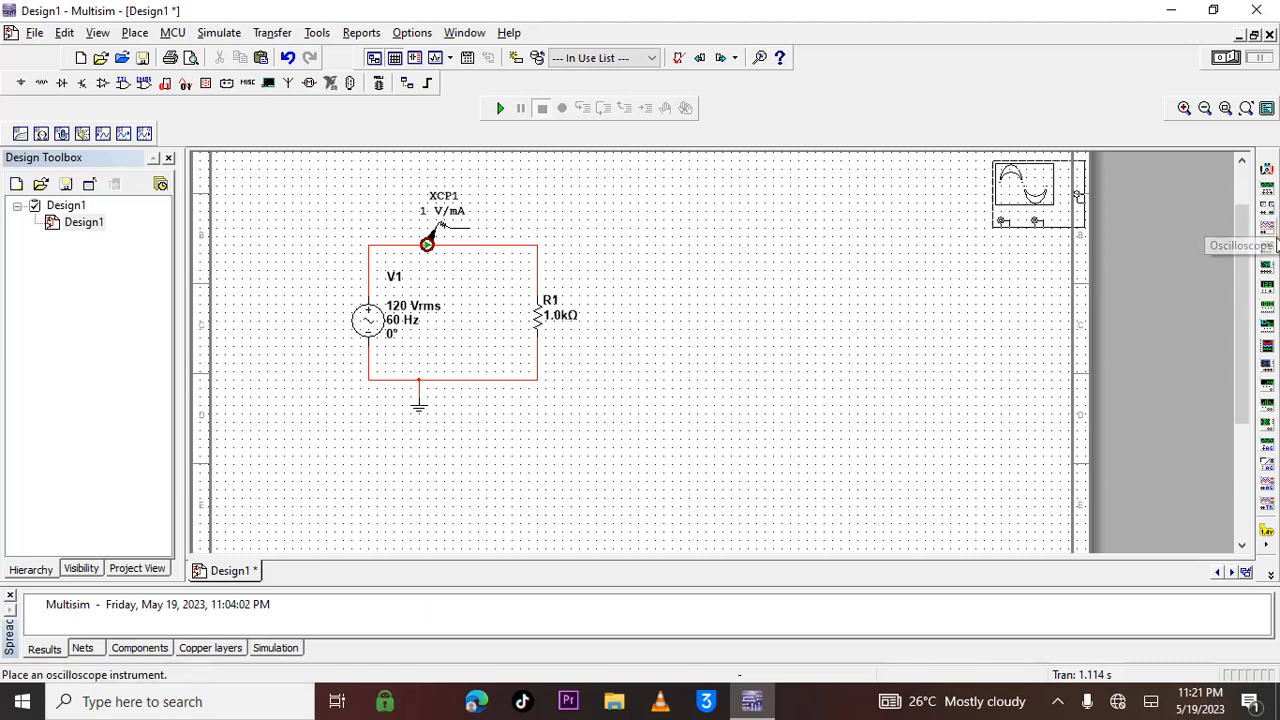
pyautogui.click(568, 220)
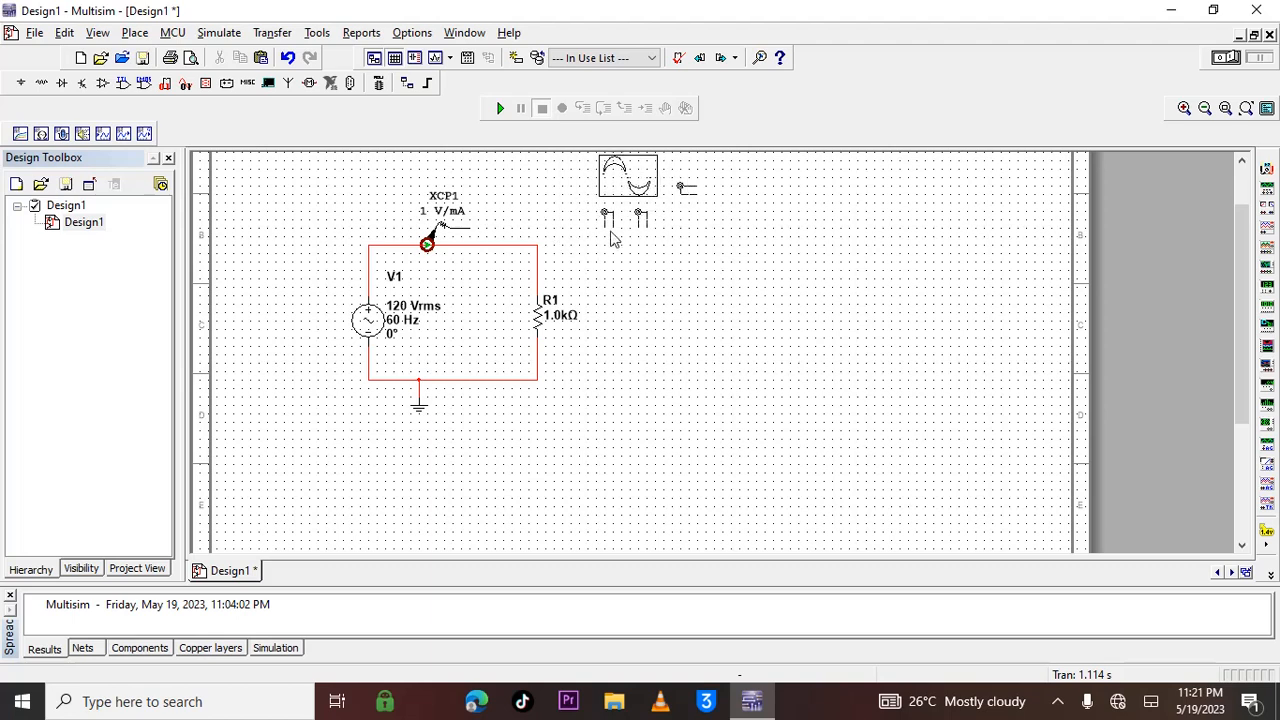
pyautogui.click(650, 249)
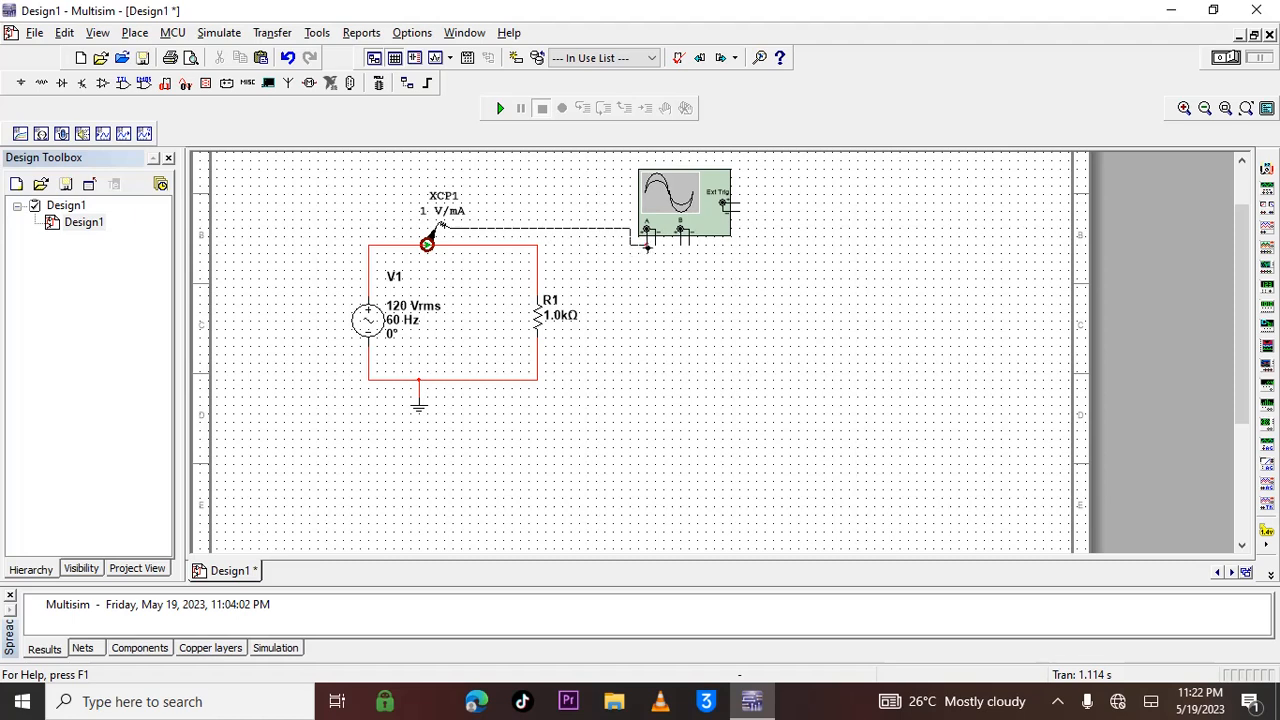
pyautogui.click(647, 246)
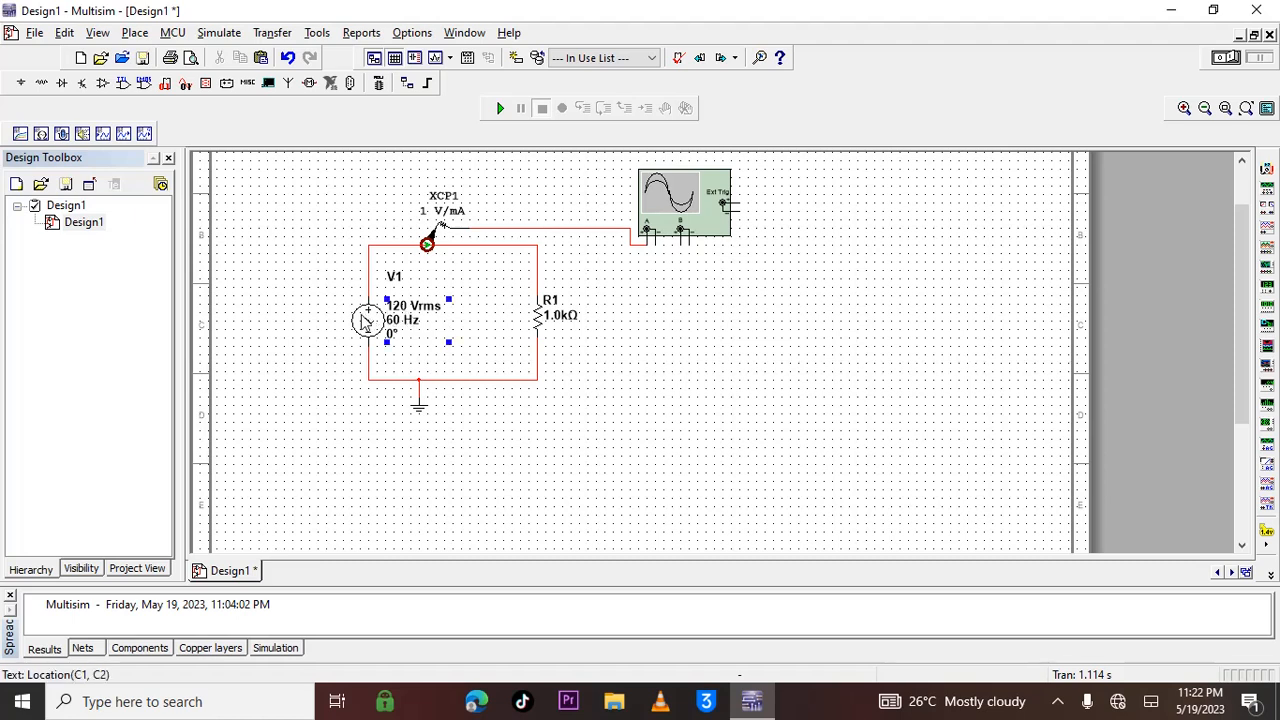
# Set the RMS voltage of AC source V1 to 12 V.
pyautogui.click(366, 318)
pyautogui.doubleClick(364, 318)
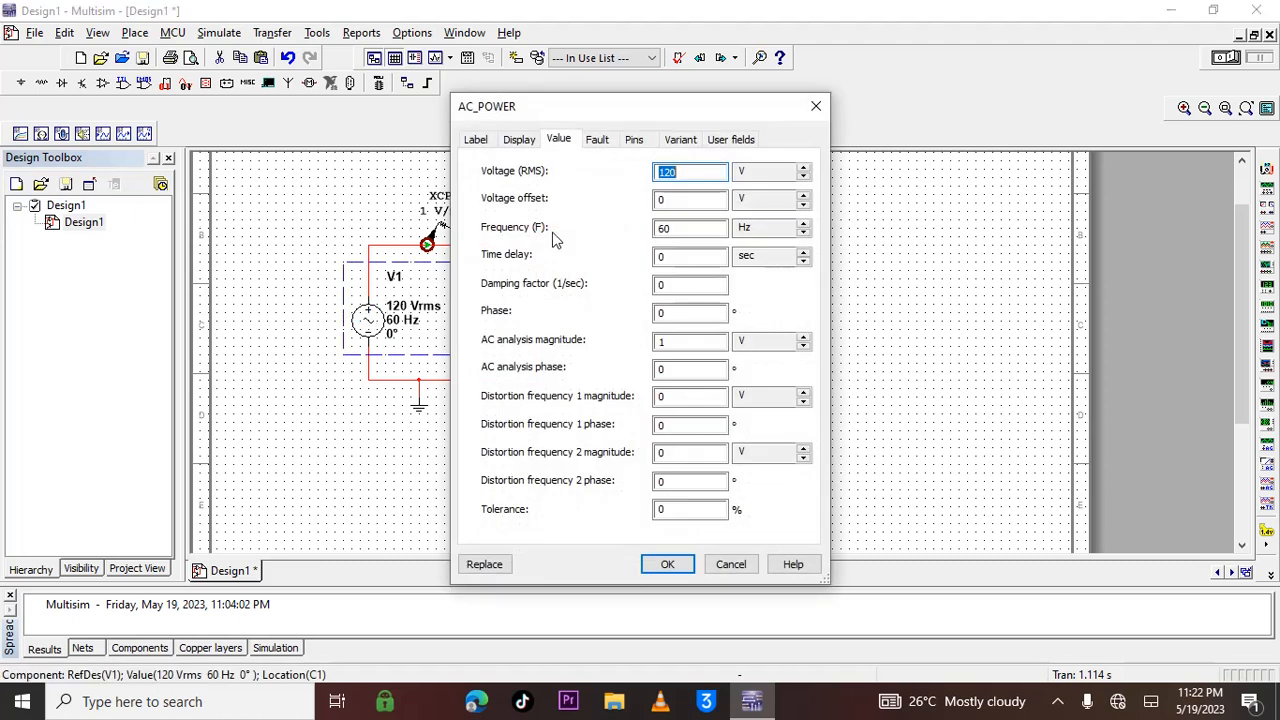
pyautogui.click(684, 171)
pyautogui.doubleClick(684, 172)
pyautogui.write('12')
pyautogui.click(712, 198)
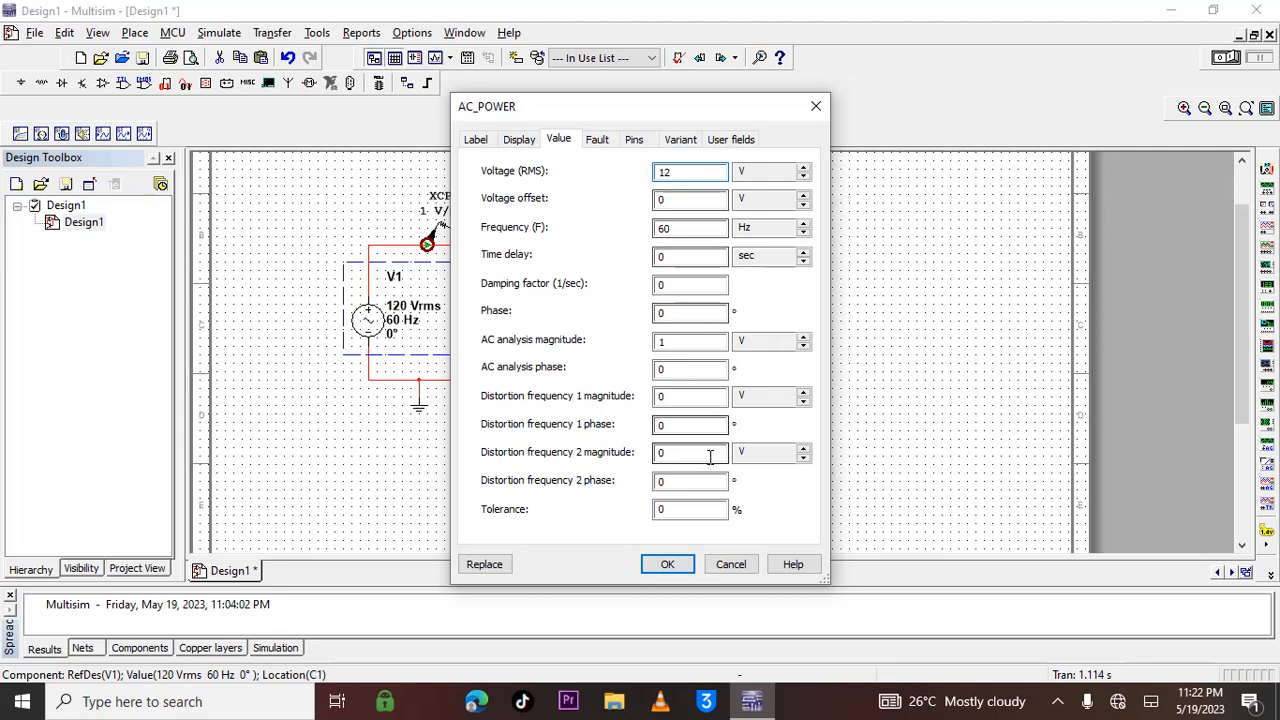
pyautogui.click(668, 565)
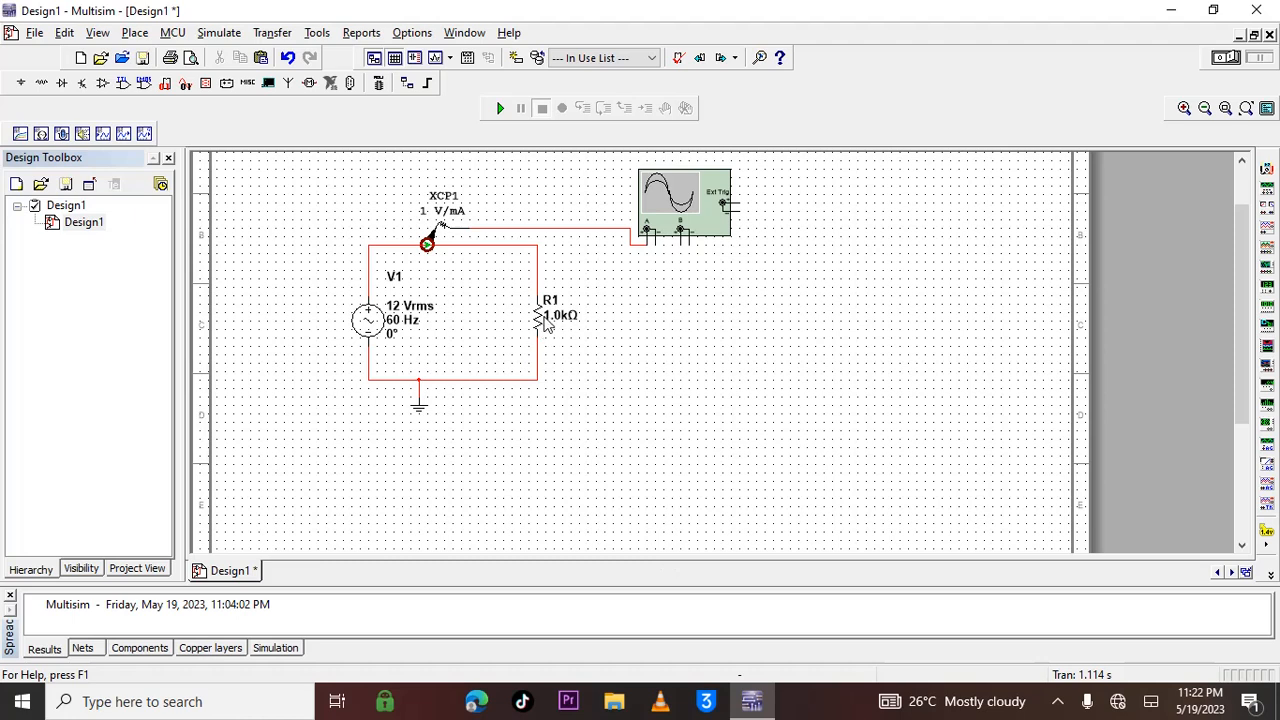
# Set the resistance of resistor R1 to 1 kΩ.
pyautogui.doubleClick(541, 316)
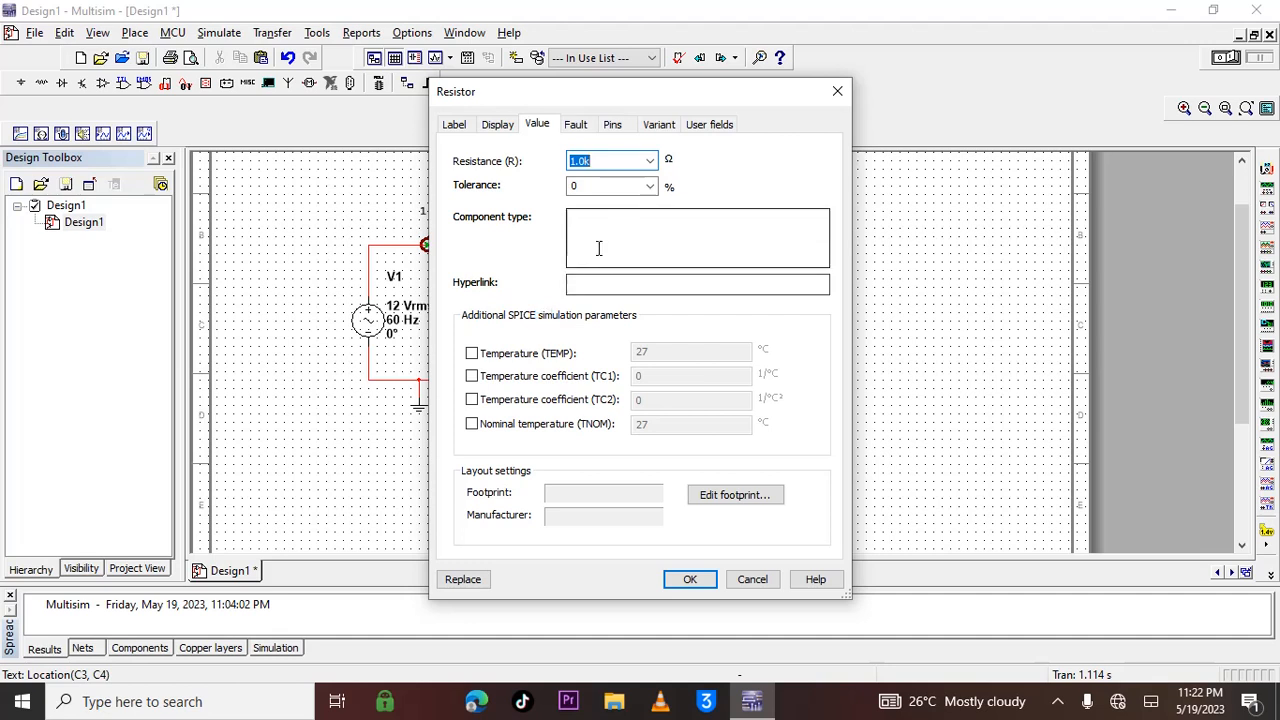
pyautogui.click(591, 161)
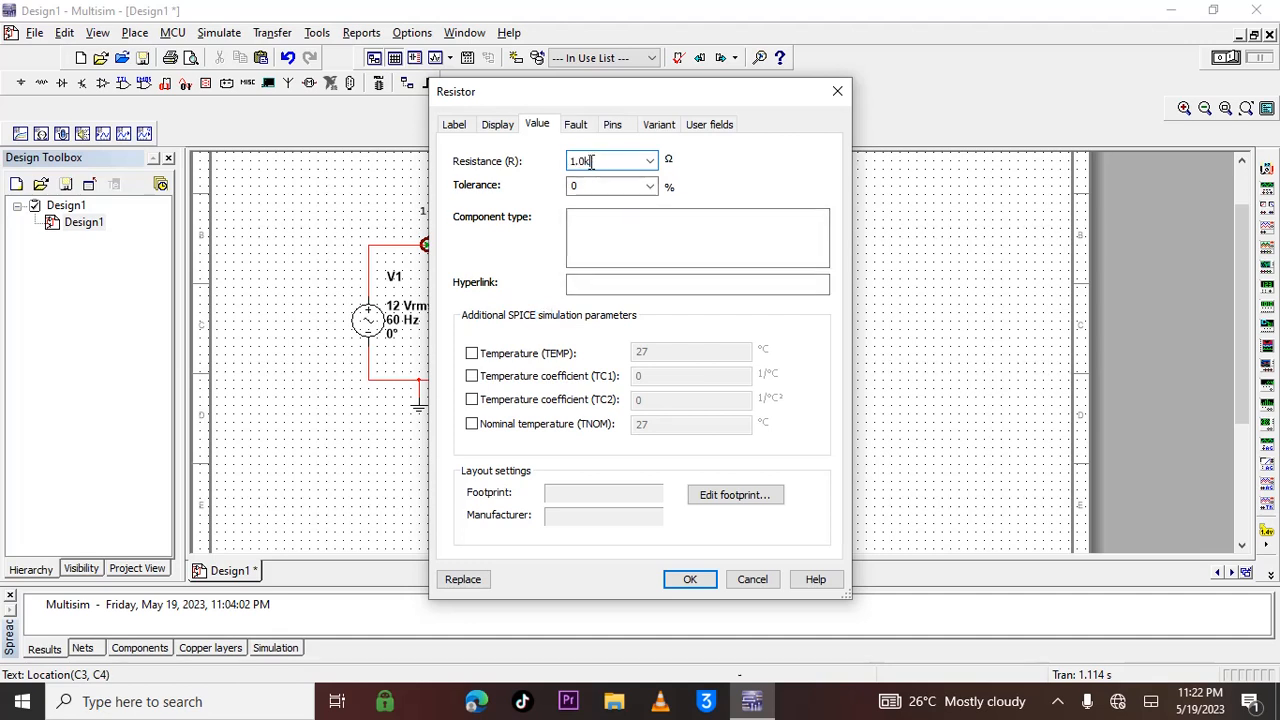
pyautogui.doubleClick(591, 161)
pyautogui.write('1')
pyautogui.click(686, 582)
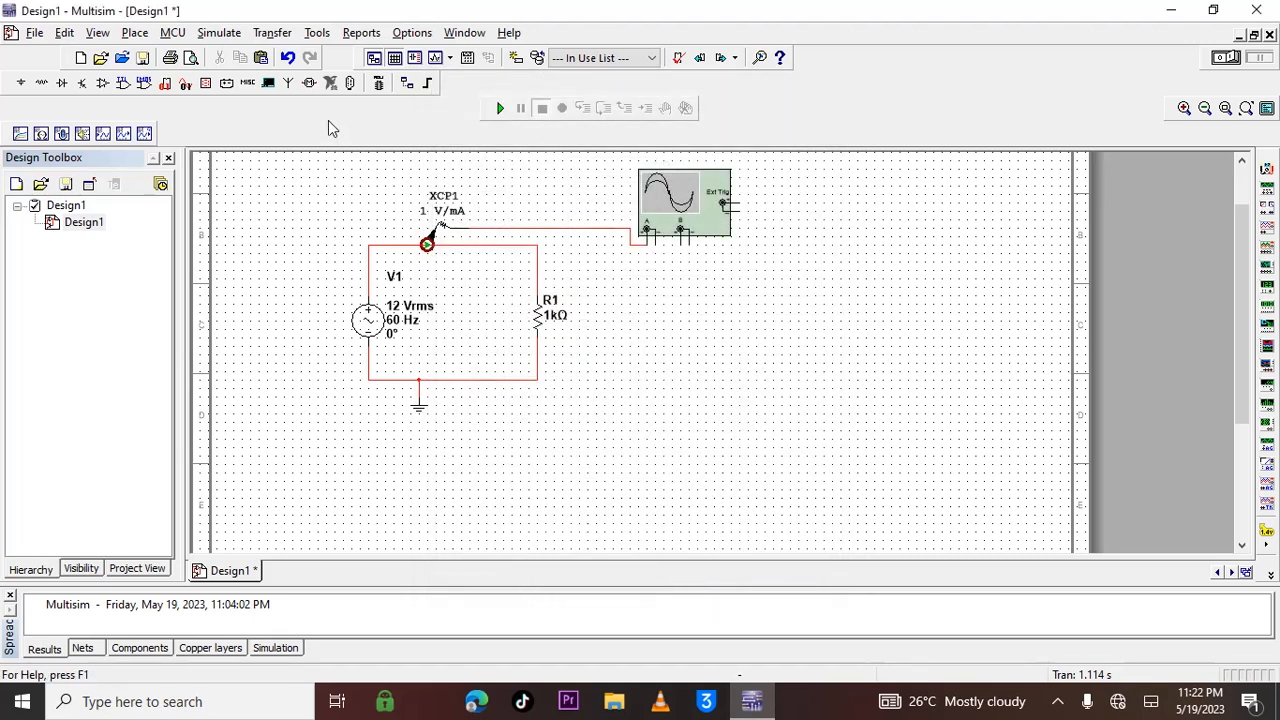
# Set the current probe's voltage-to-current ratio to 2 V/mA.
pyautogui.click(430, 250)
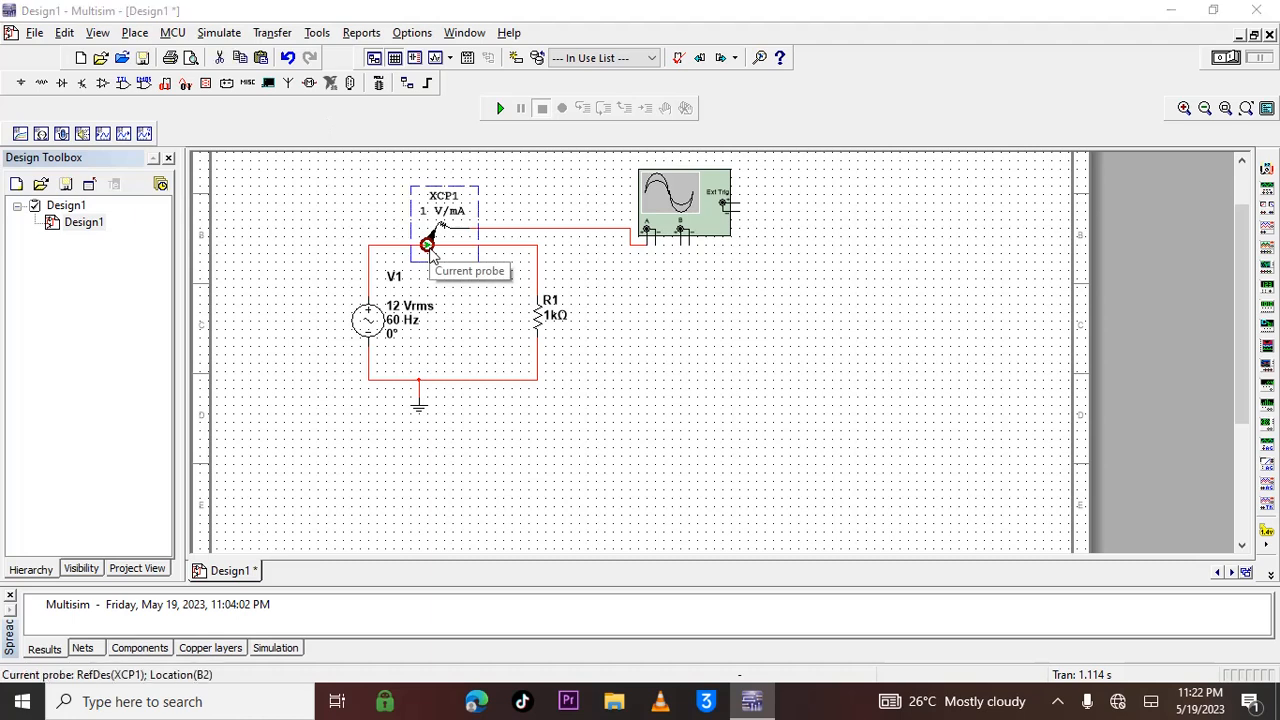
pyautogui.doubleClick(430, 250)
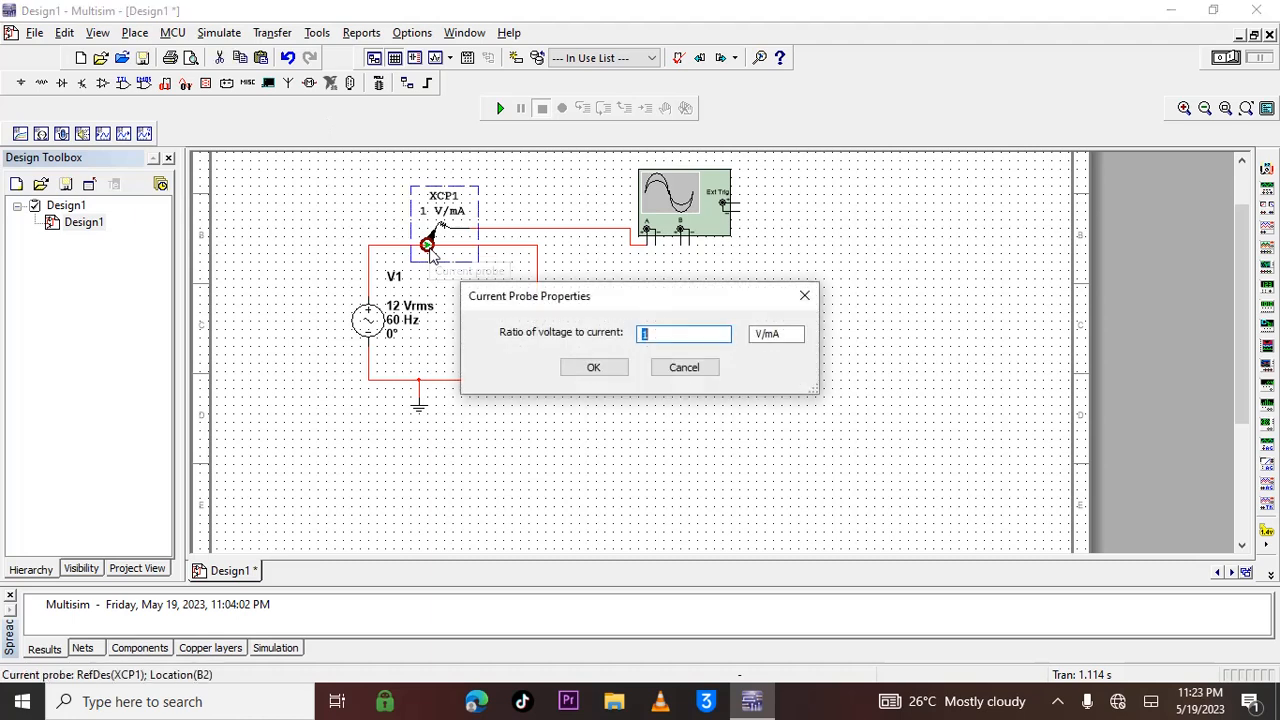
pyautogui.click(764, 337)
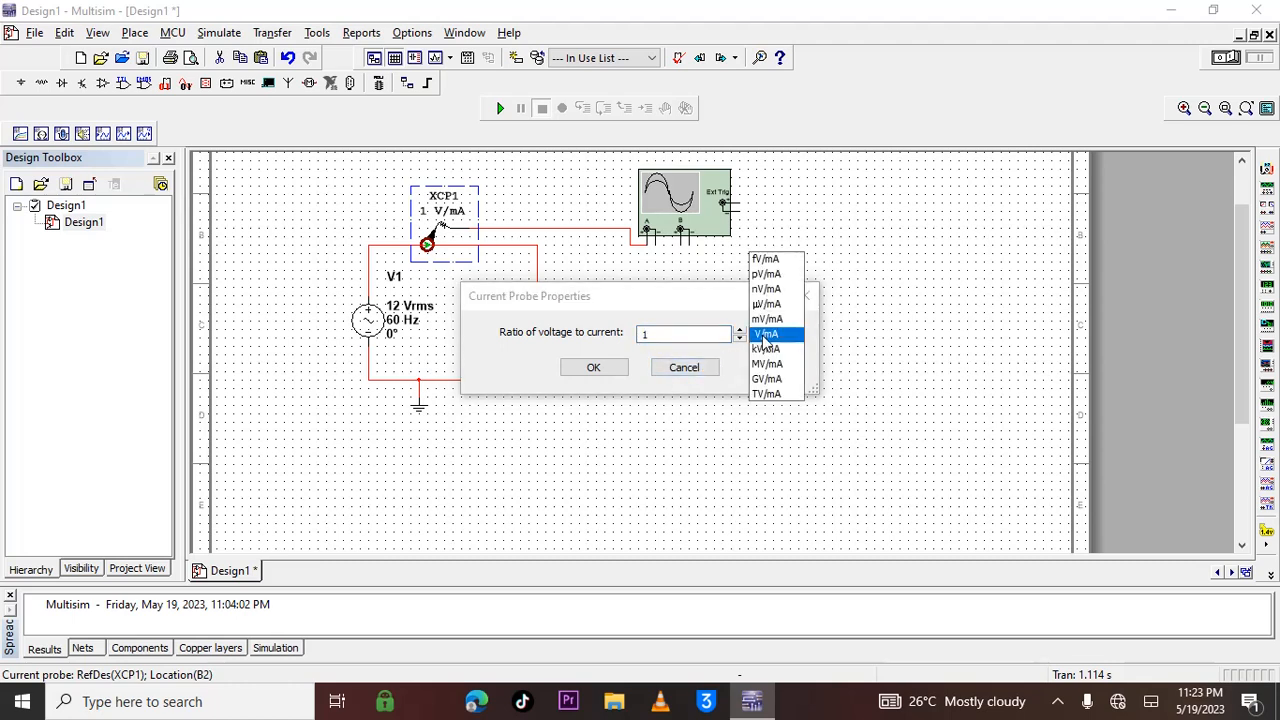
pyautogui.click(764, 337)
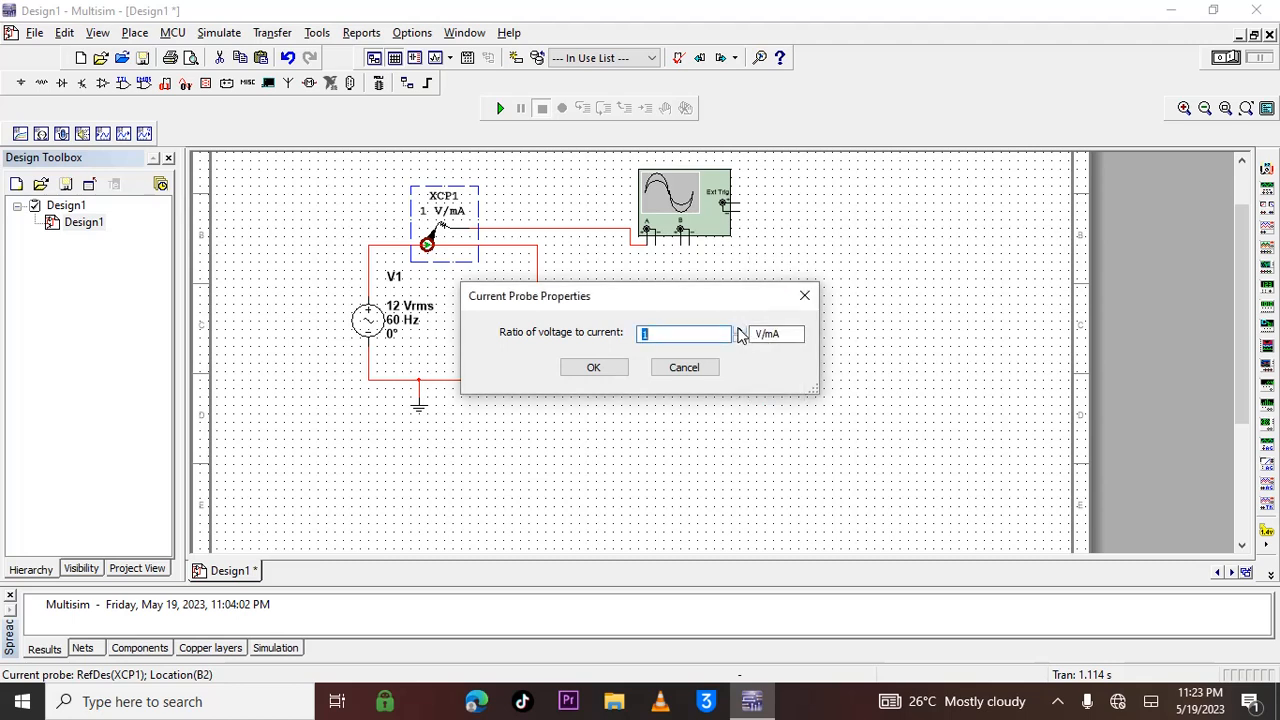
pyautogui.click(593, 367)
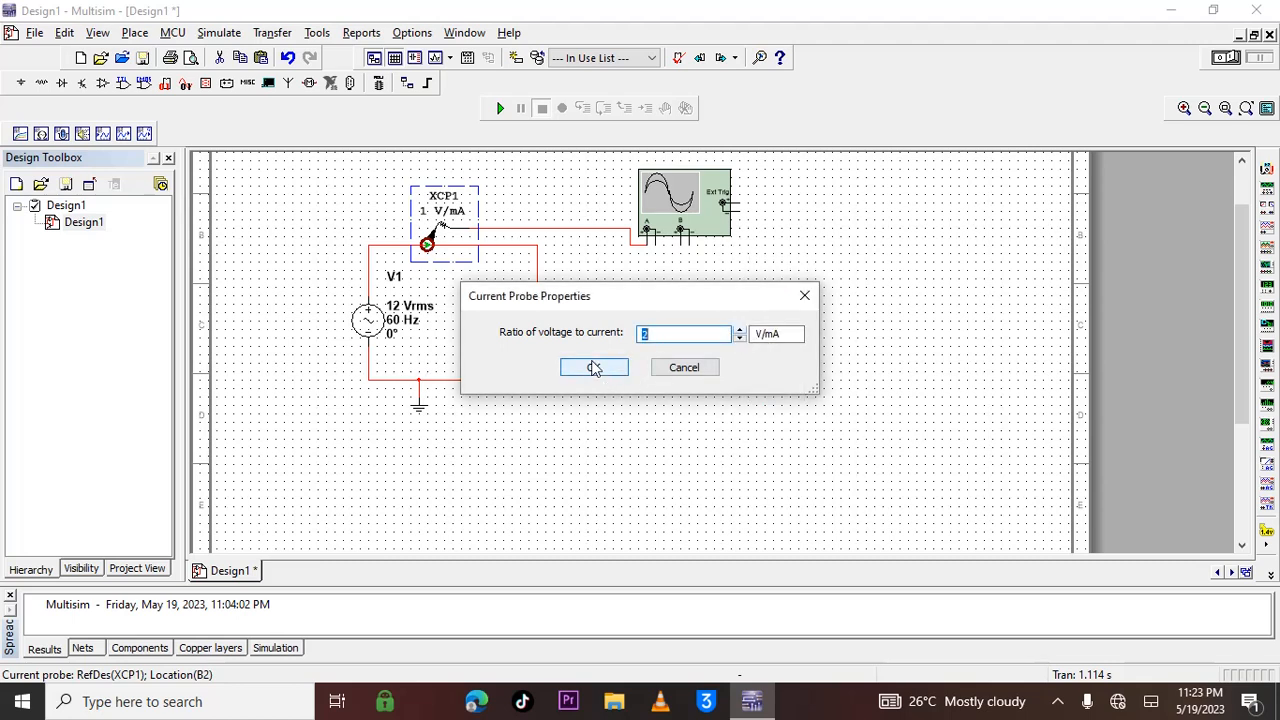
# Run the simulation and open the oscilloscope's display to view the current waveform.
pyautogui.click(501, 110)
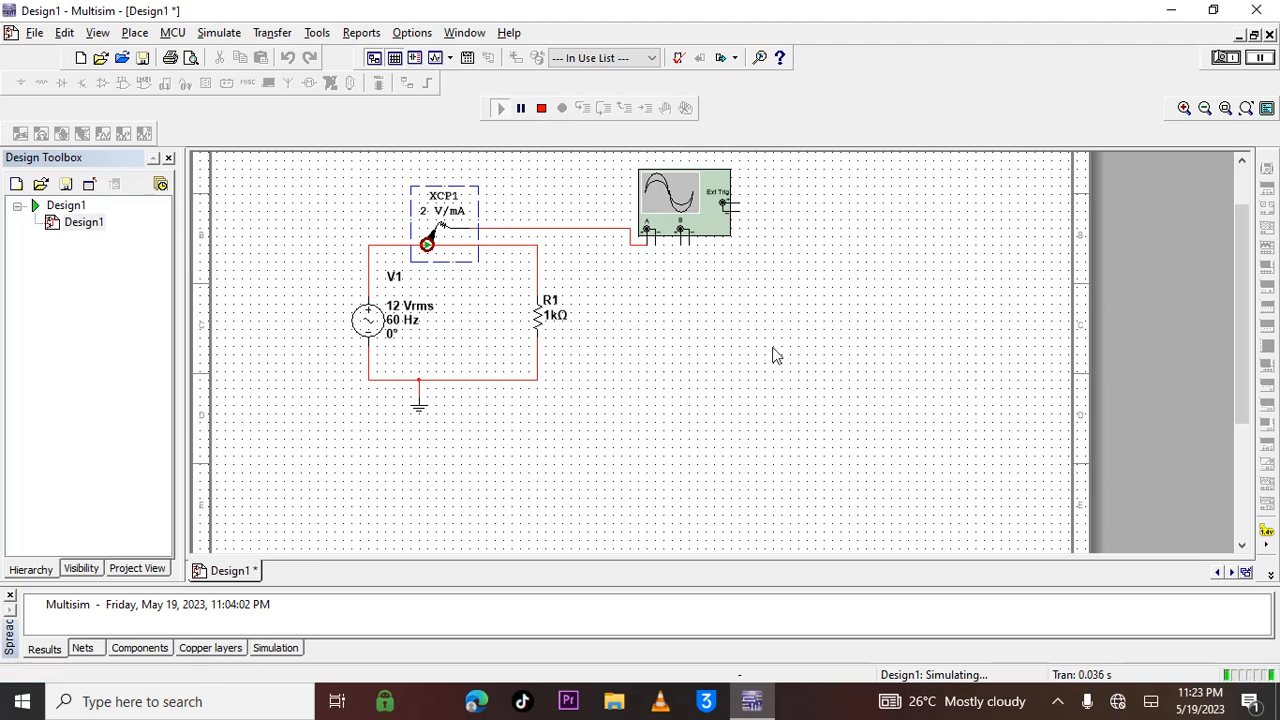
pyautogui.click(677, 229)
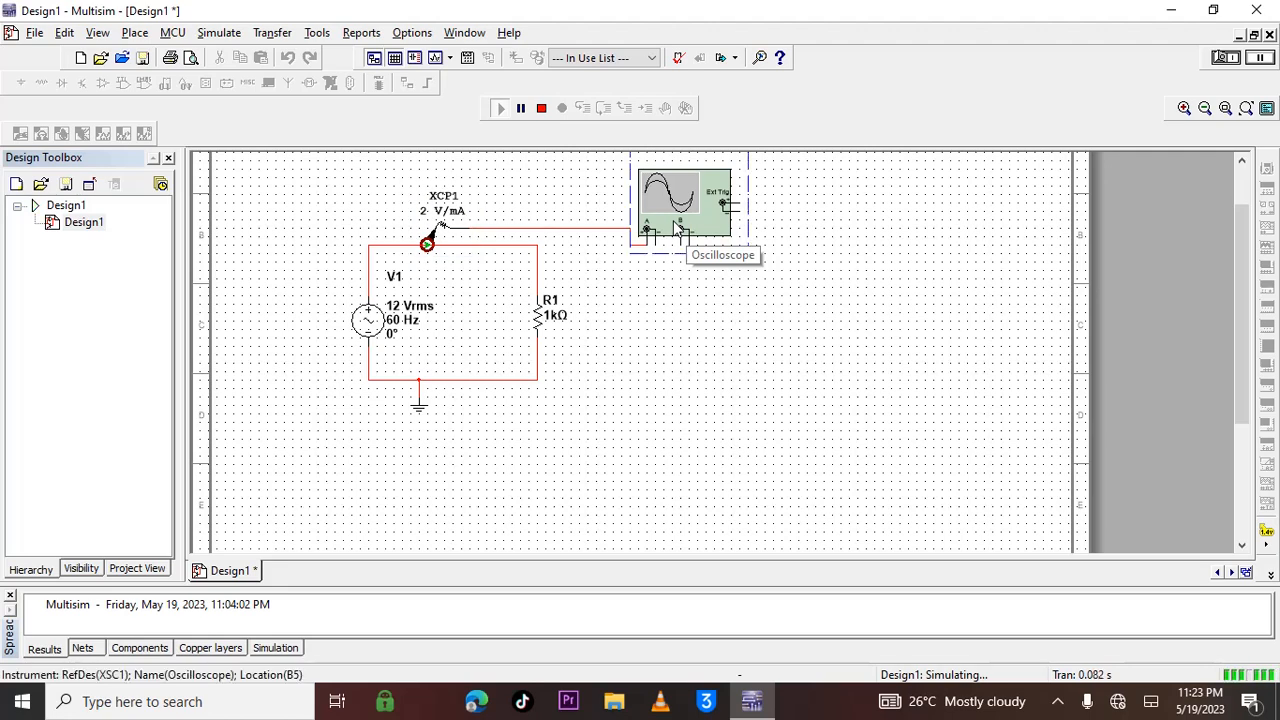
pyautogui.doubleClick(678, 228)
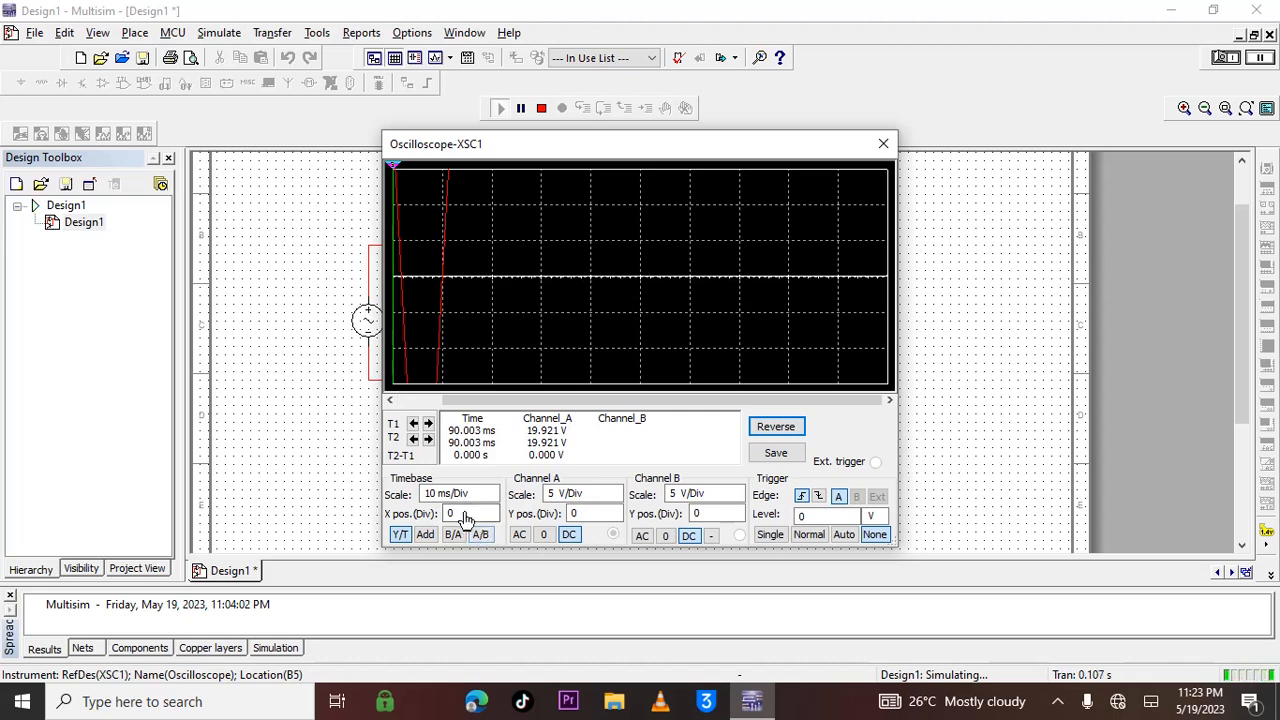
# Set the oscilloscope's channel A scale to 10 V/Div and its coupling to AC.
pyautogui.click(560, 492)
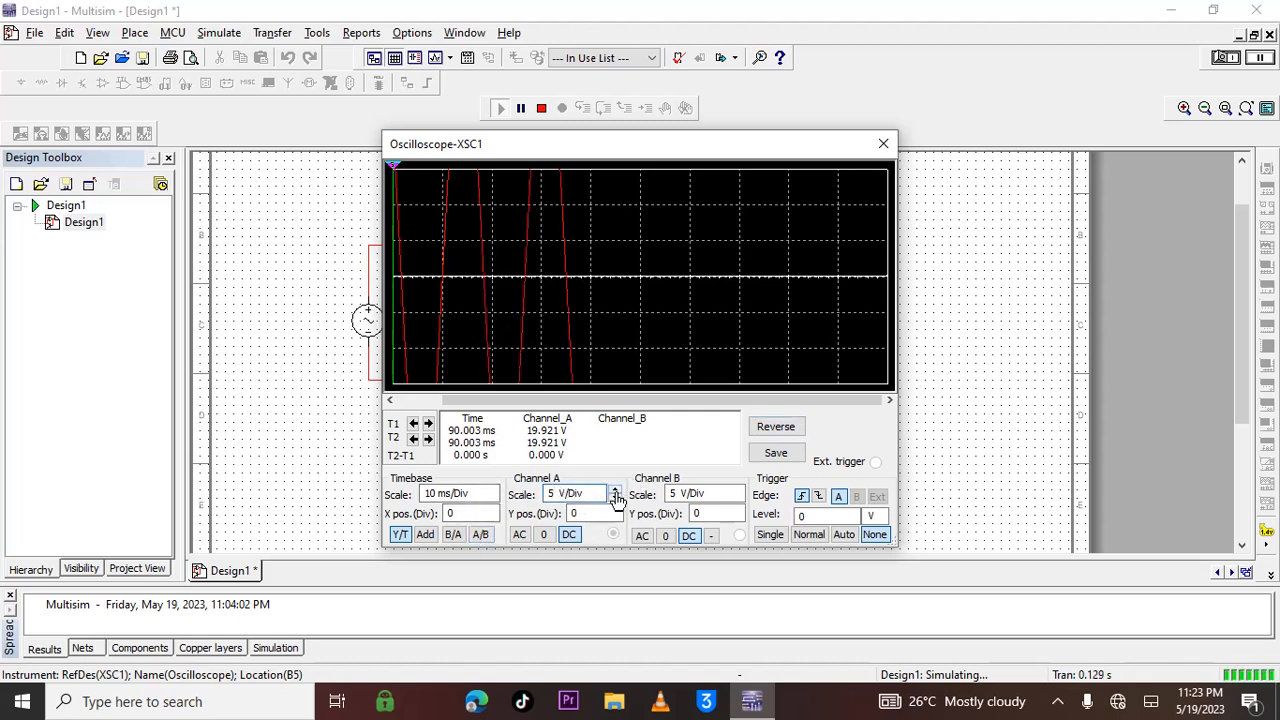
pyautogui.click(615, 489)
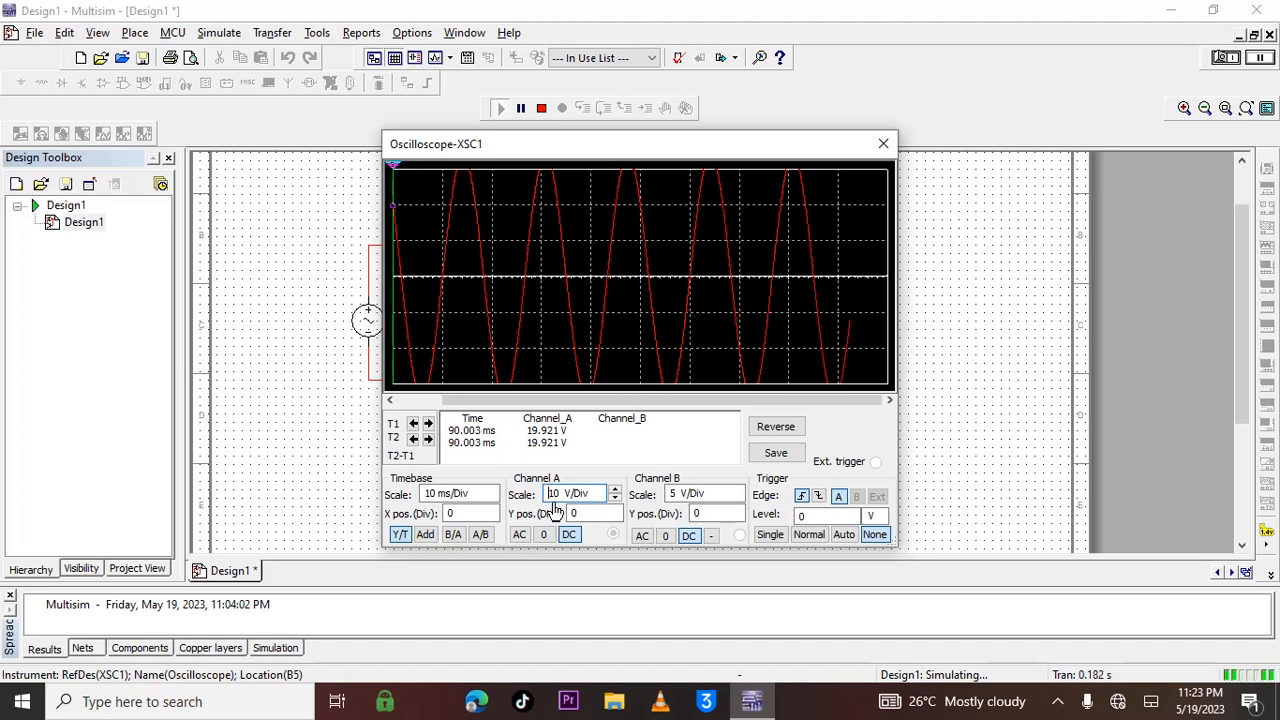
pyautogui.click(520, 536)
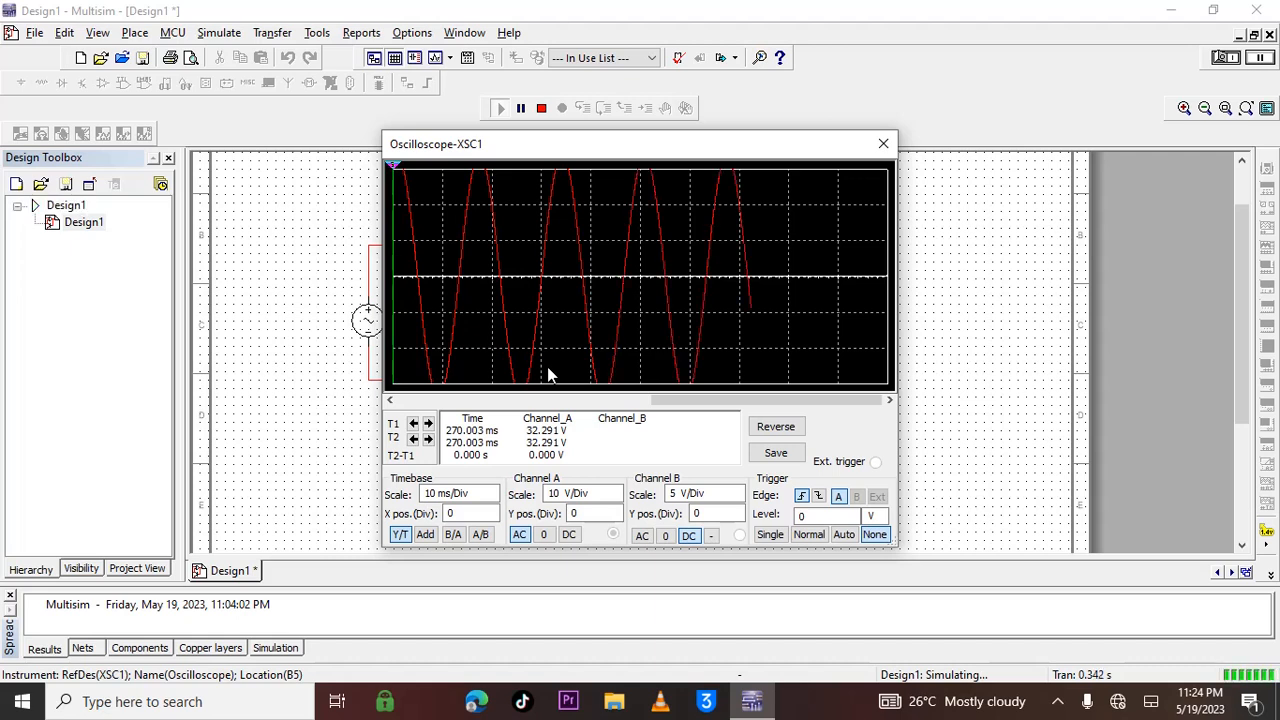
# Close the oscilloscope display and pause the running simulation.
pyautogui.click(883, 144)
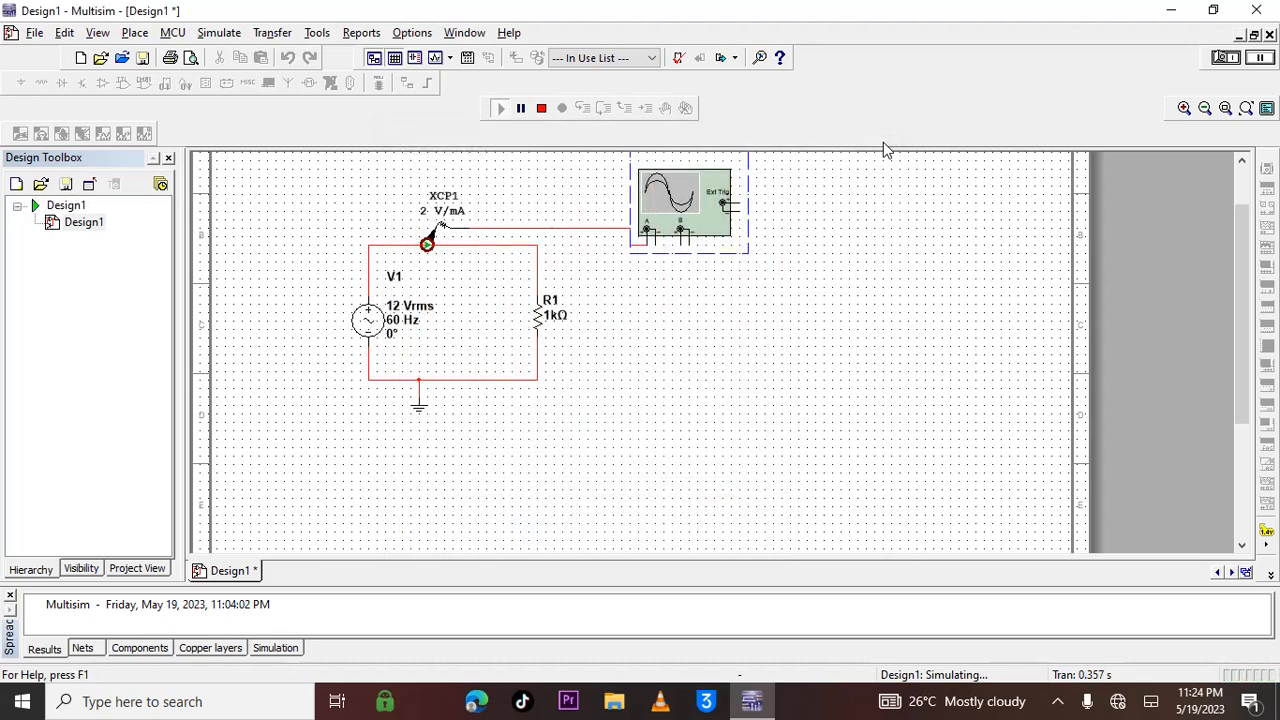
pyautogui.click(521, 108)
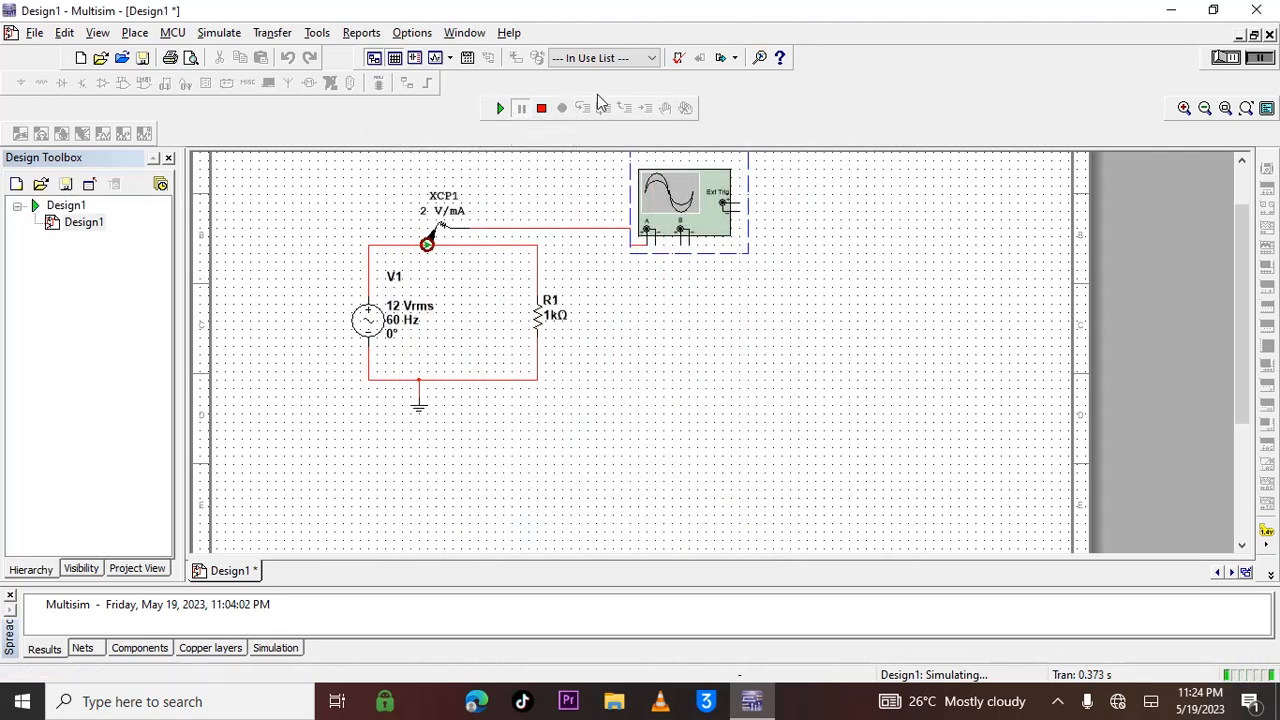
pyautogui.click(1058, 701)
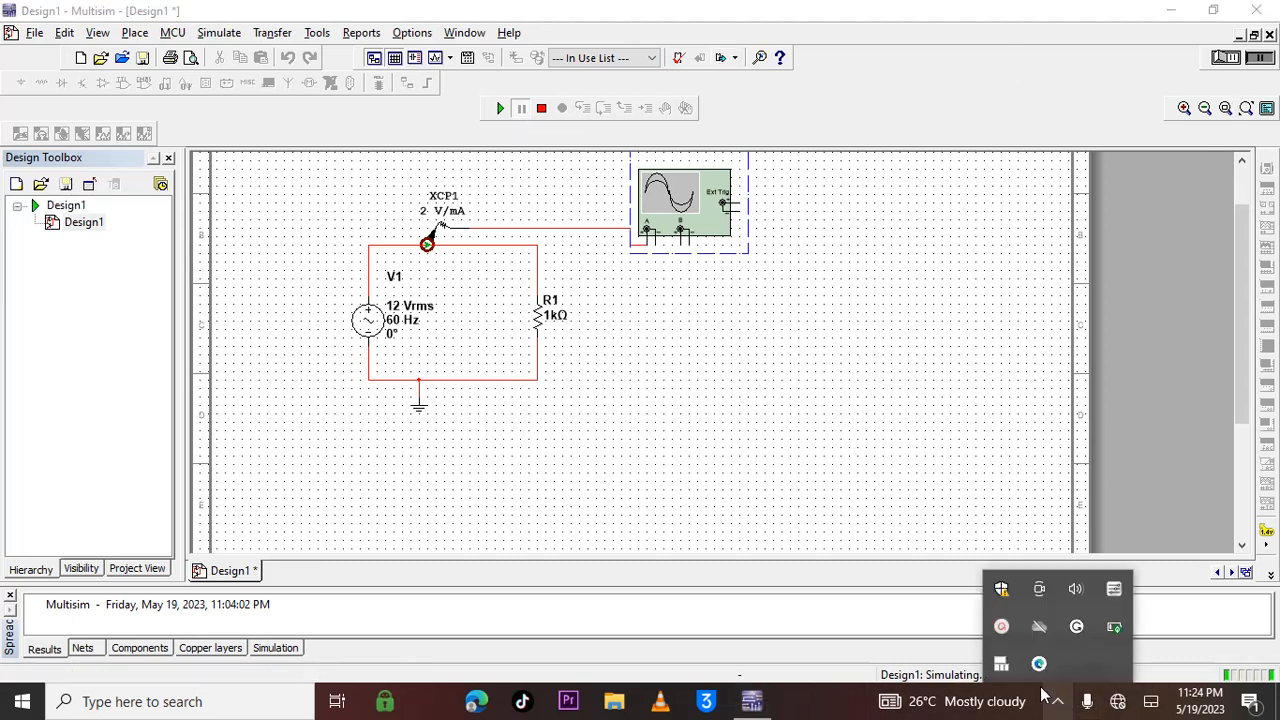
pyautogui.click(1003, 627)
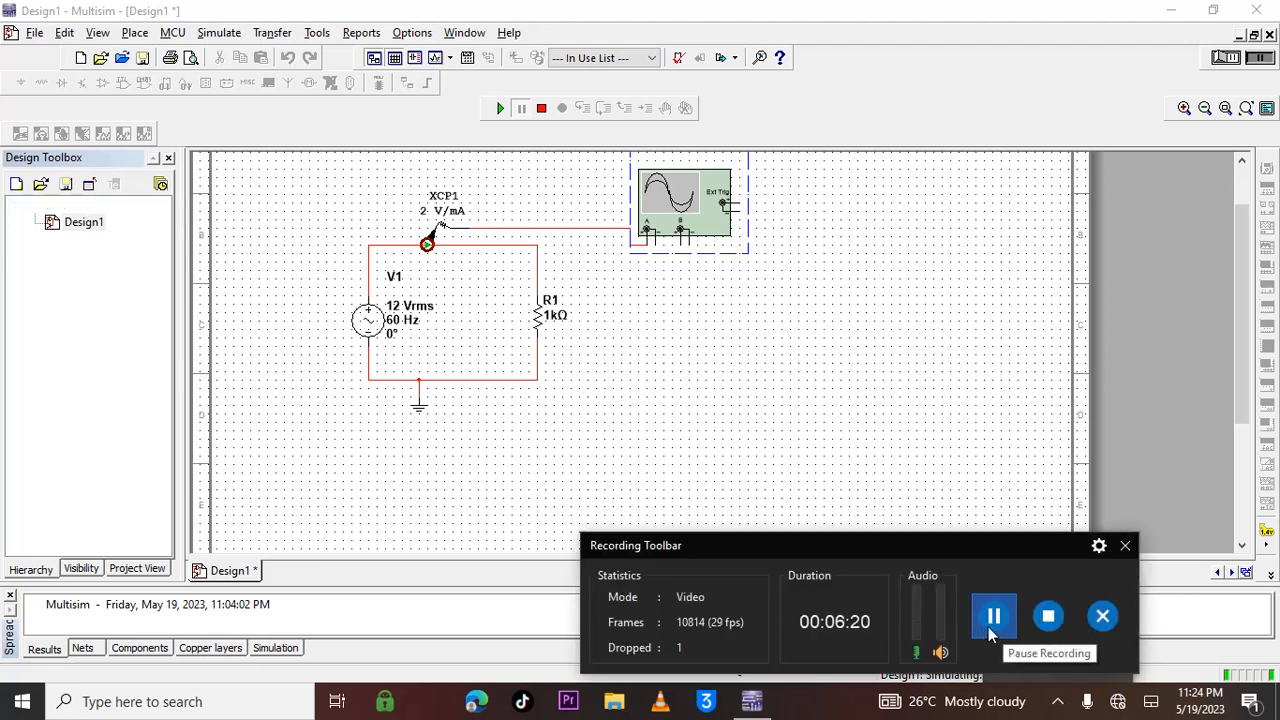